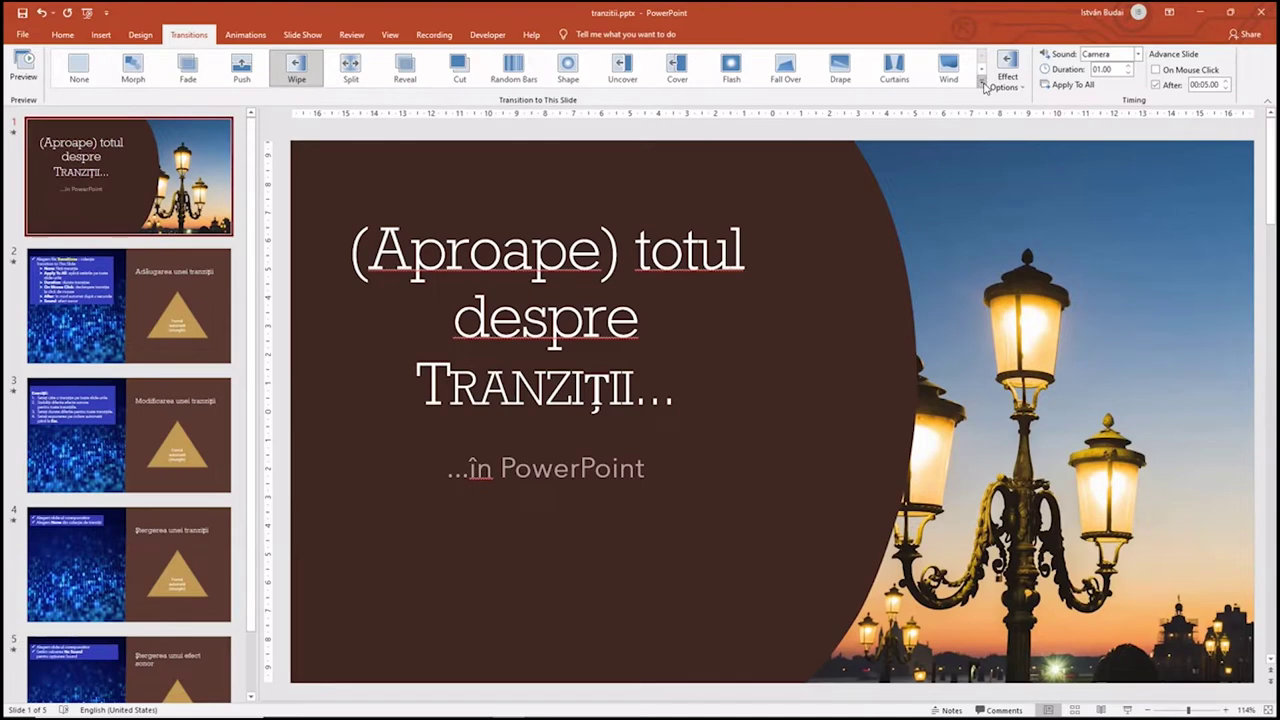
Replace the title slide's Wipe transition with Box from the full transitions gallery.
{"action": "left_click", "coordinate": [232, 36]}
{"action": "left_click", "coordinate": [199, 37]}
{"action": "left_click", "coordinate": [981, 85]}
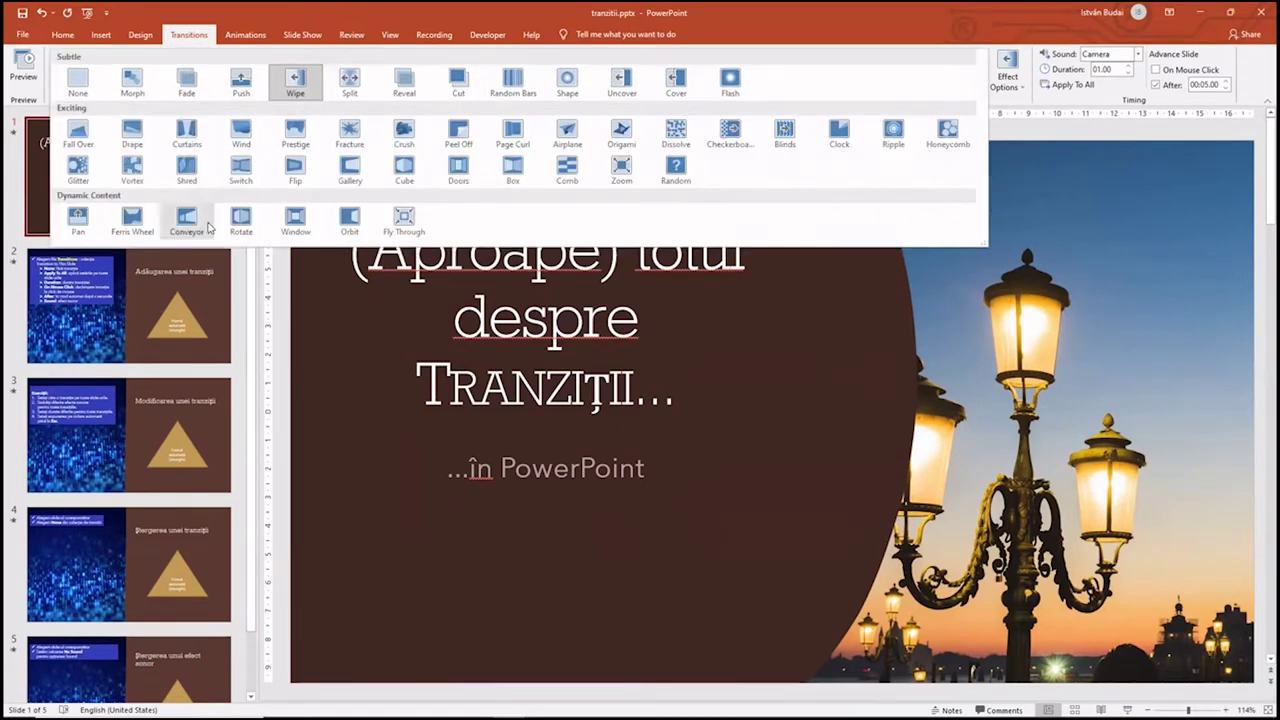
{"action": "key", "text": "Escape"}
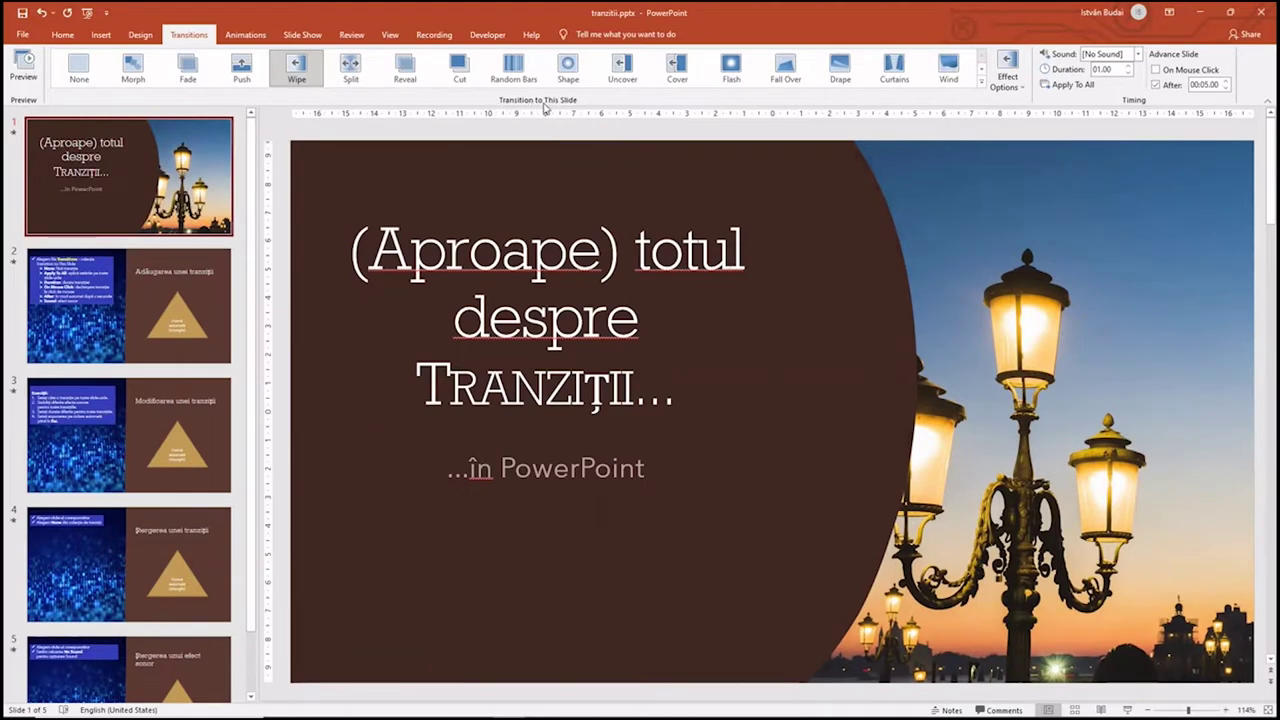
{"action": "left_click", "coordinate": [981, 85]}
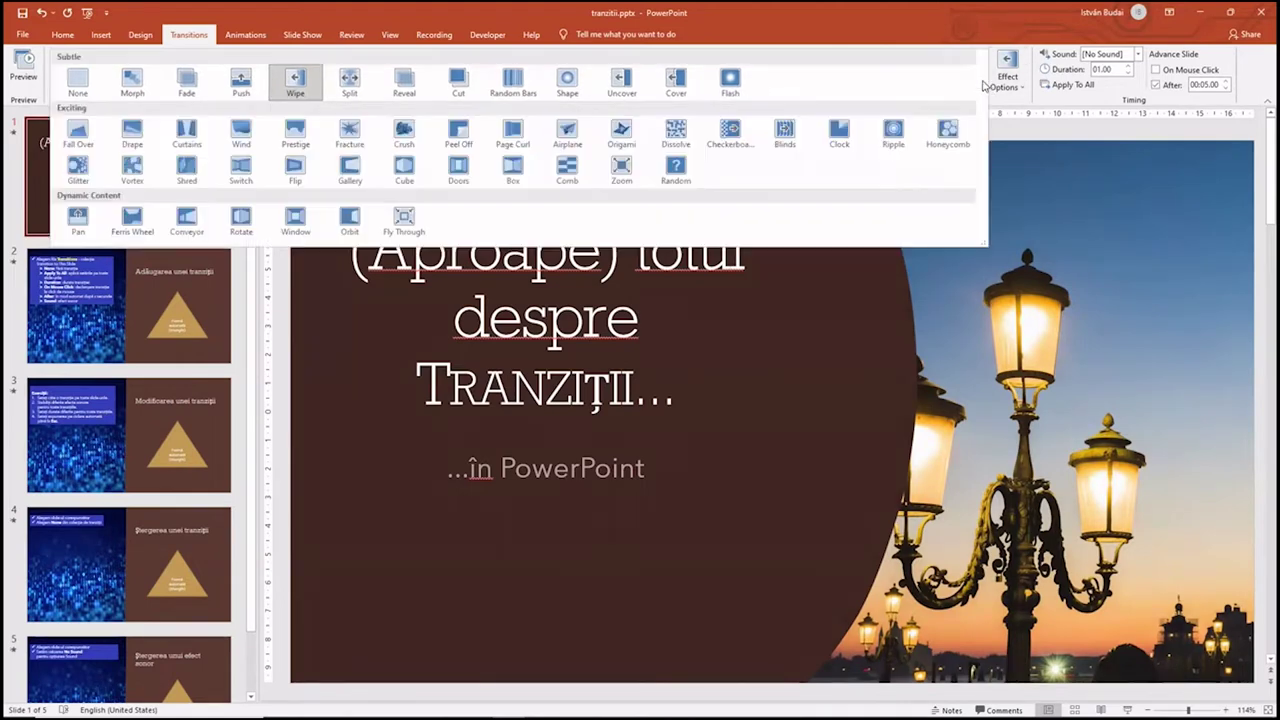
{"action": "left_click", "coordinate": [512, 164]}
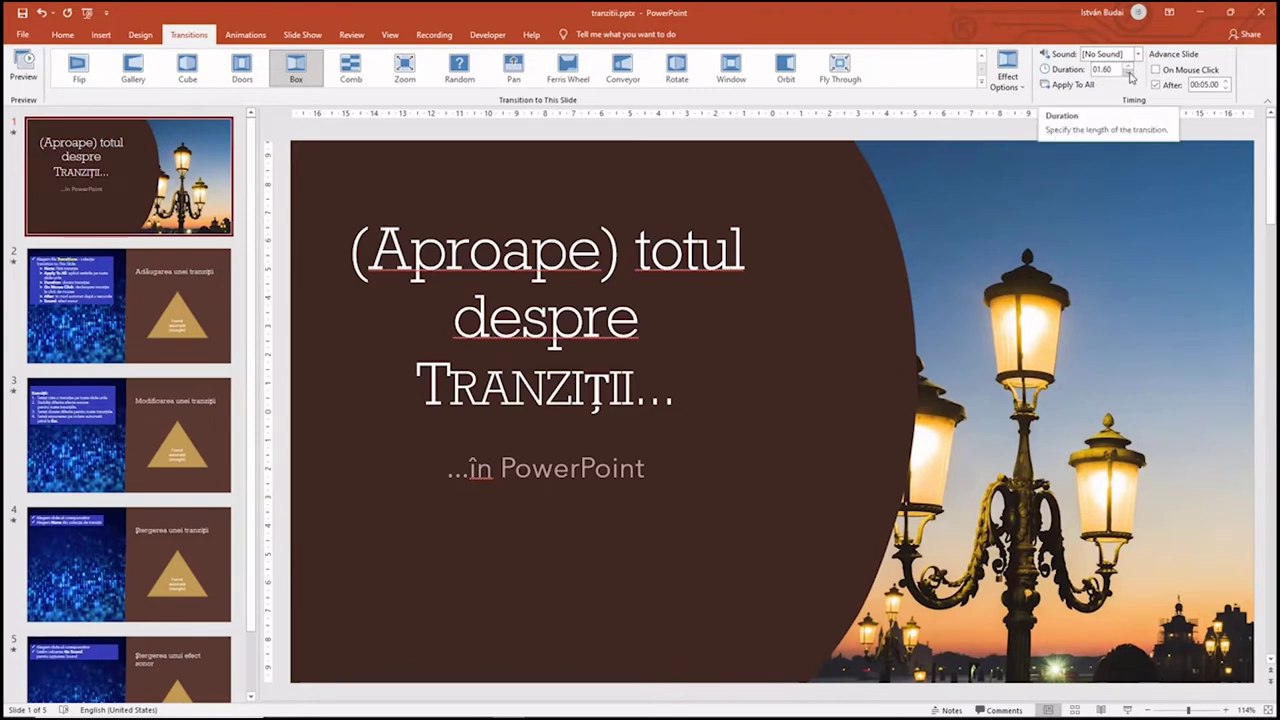
Set the title slide's Box transition duration to 02.00.
{"action": "left_click", "coordinate": [1128, 65]}
{"action": "left_click", "coordinate": [1129, 66]}
{"action": "left_click", "coordinate": [1129, 66]}
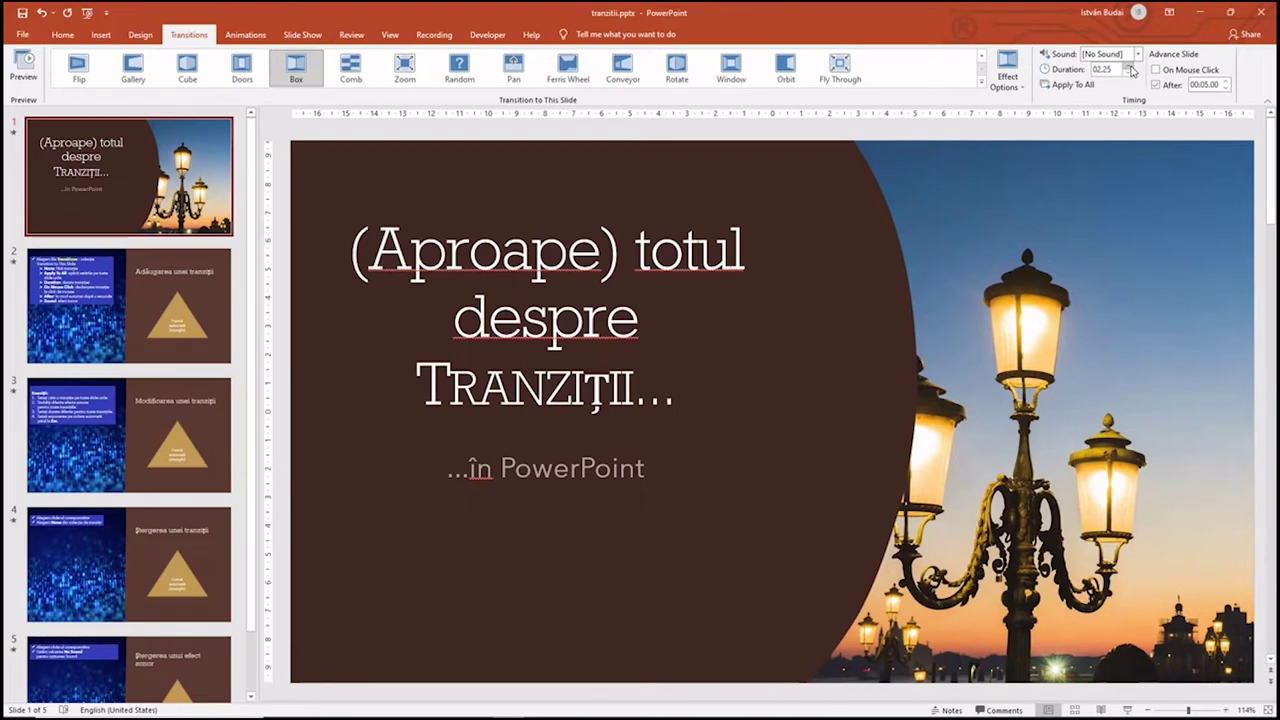
{"action": "left_click", "coordinate": [1129, 73]}
Make the title slide auto-advance after 00:07.00 without a mouse click, and start the slide show.
{"action": "left_click", "coordinate": [1156, 71]}
{"action": "left_click", "coordinate": [1156, 71]}
{"action": "left_click", "coordinate": [1157, 86]}
{"action": "left_click", "coordinate": [1157, 86]}
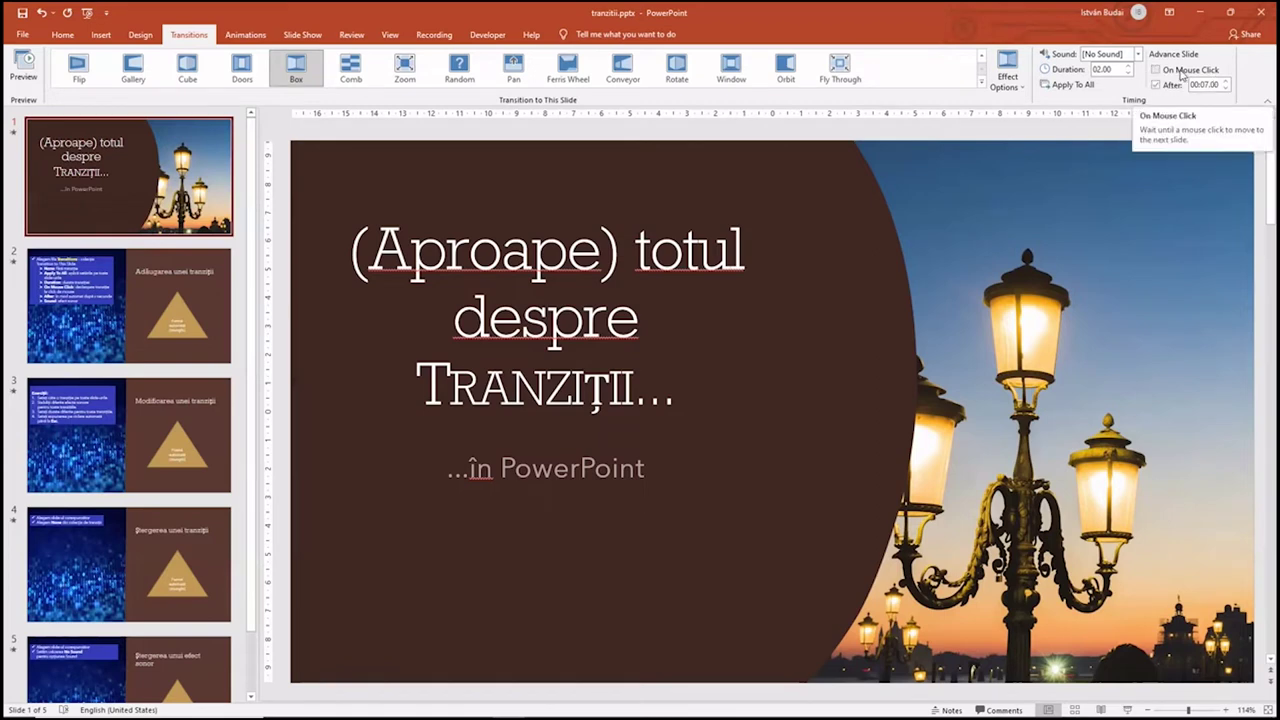
{"action": "left_click", "coordinate": [1157, 70]}
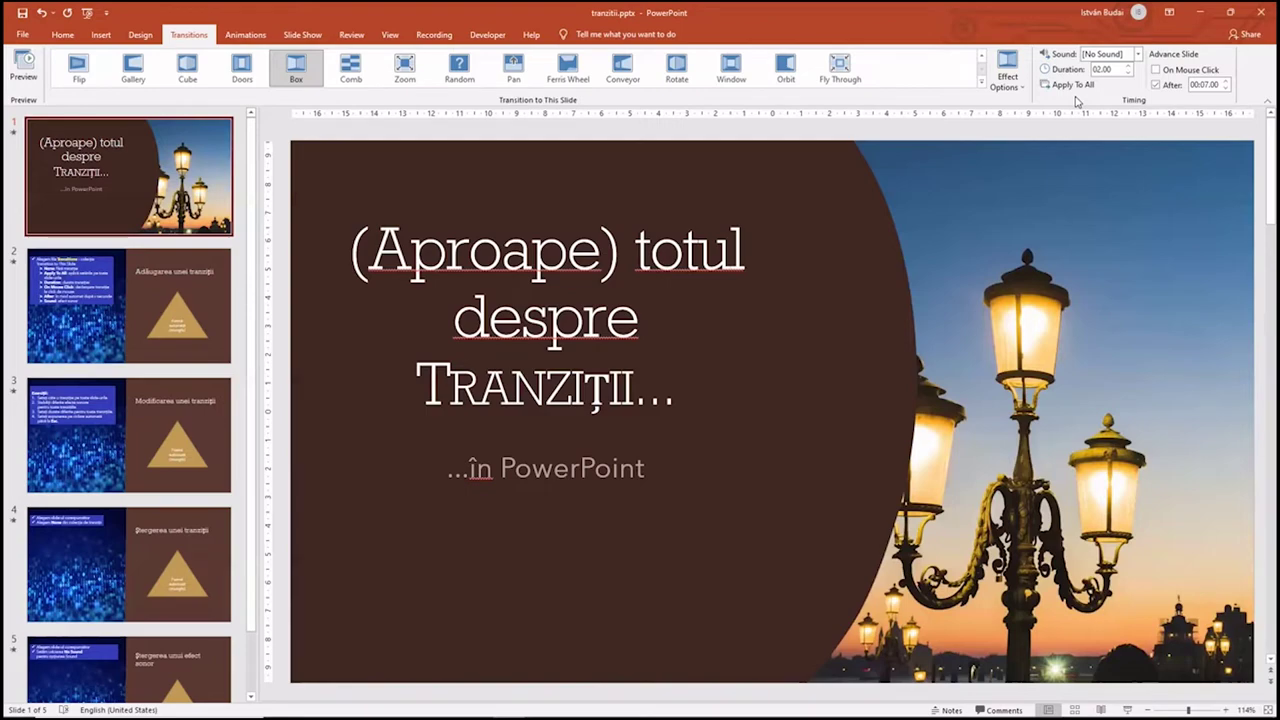
{"action": "key", "text": "F5"}
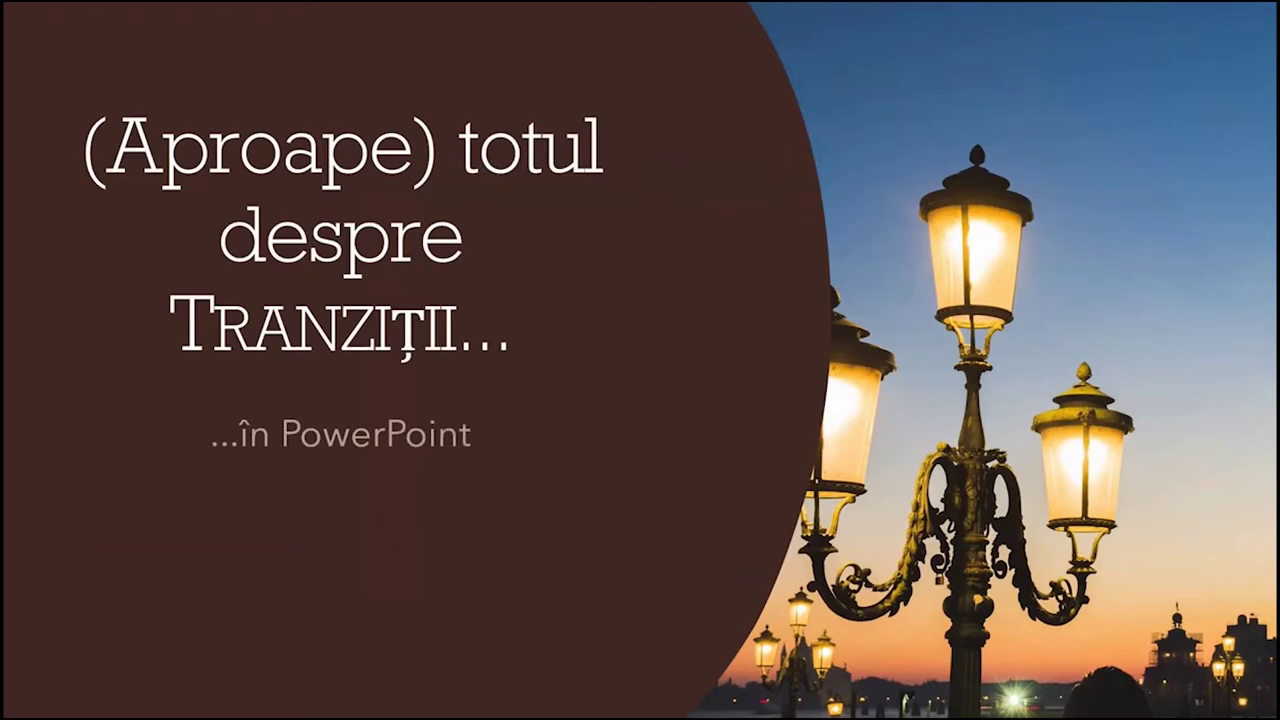
Advance through the slide show to its end screen and exit back to the editor.
{"action": "key", "text": "Right"}
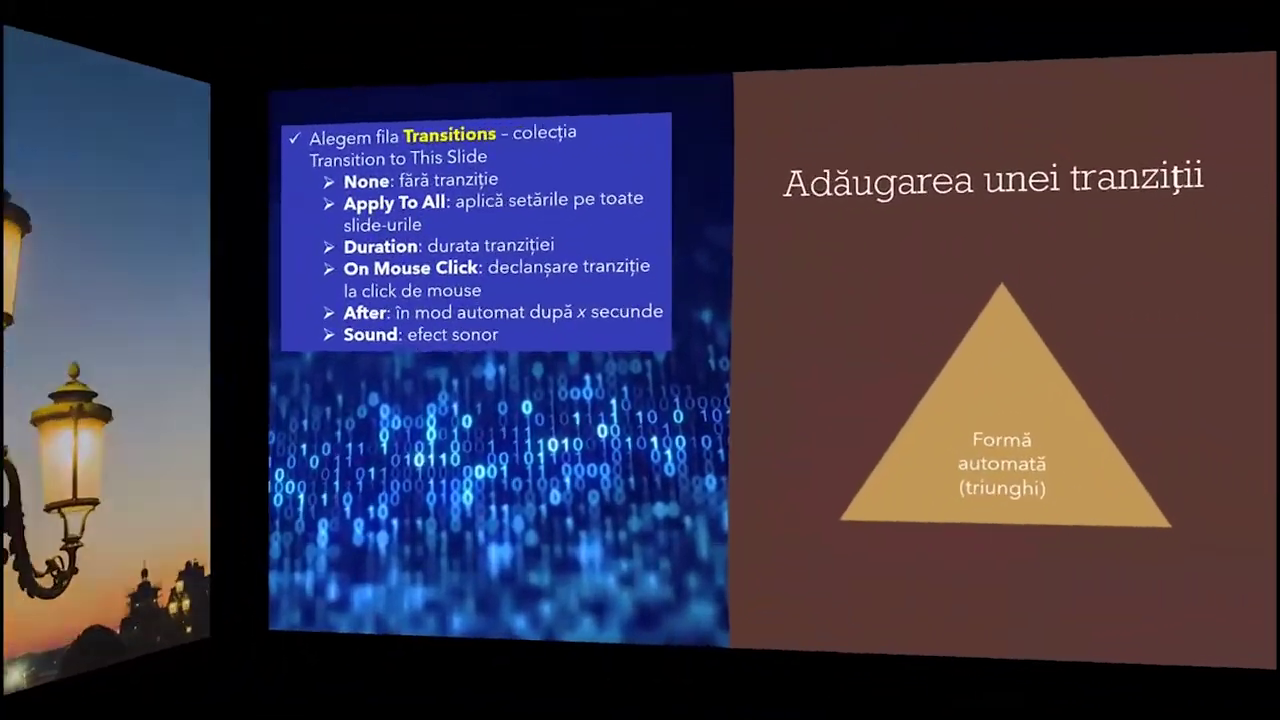
{"action": "key", "text": "Right"}
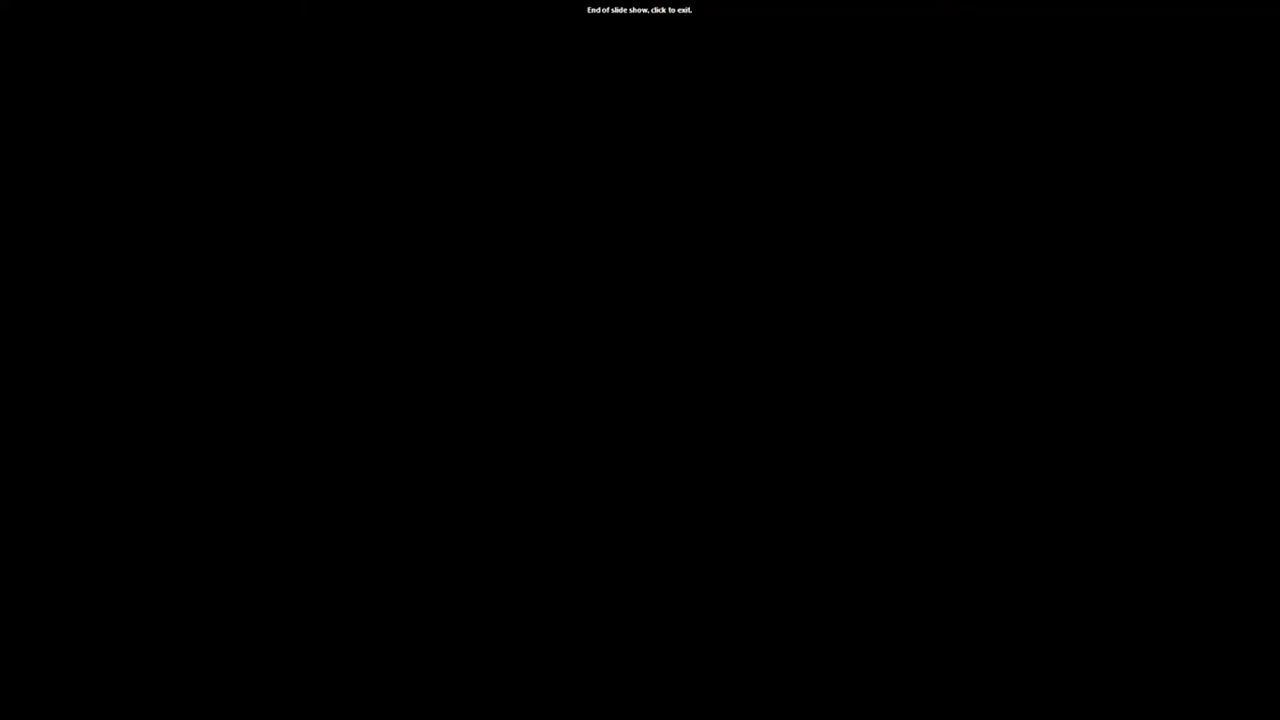
{"action": "key", "text": "Right"}
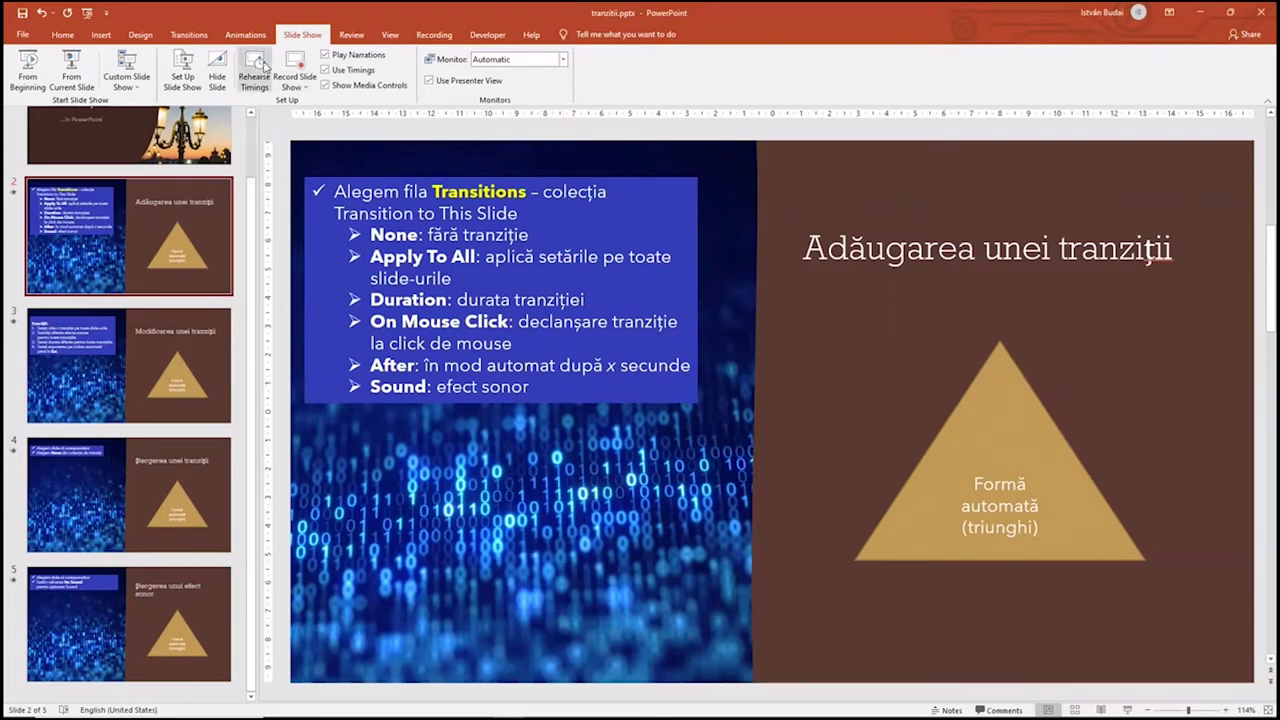
Set slide 2's transition to None, apply it to all slides, and turn off automatic advance.
{"action": "left_click", "coordinate": [178, 35]}
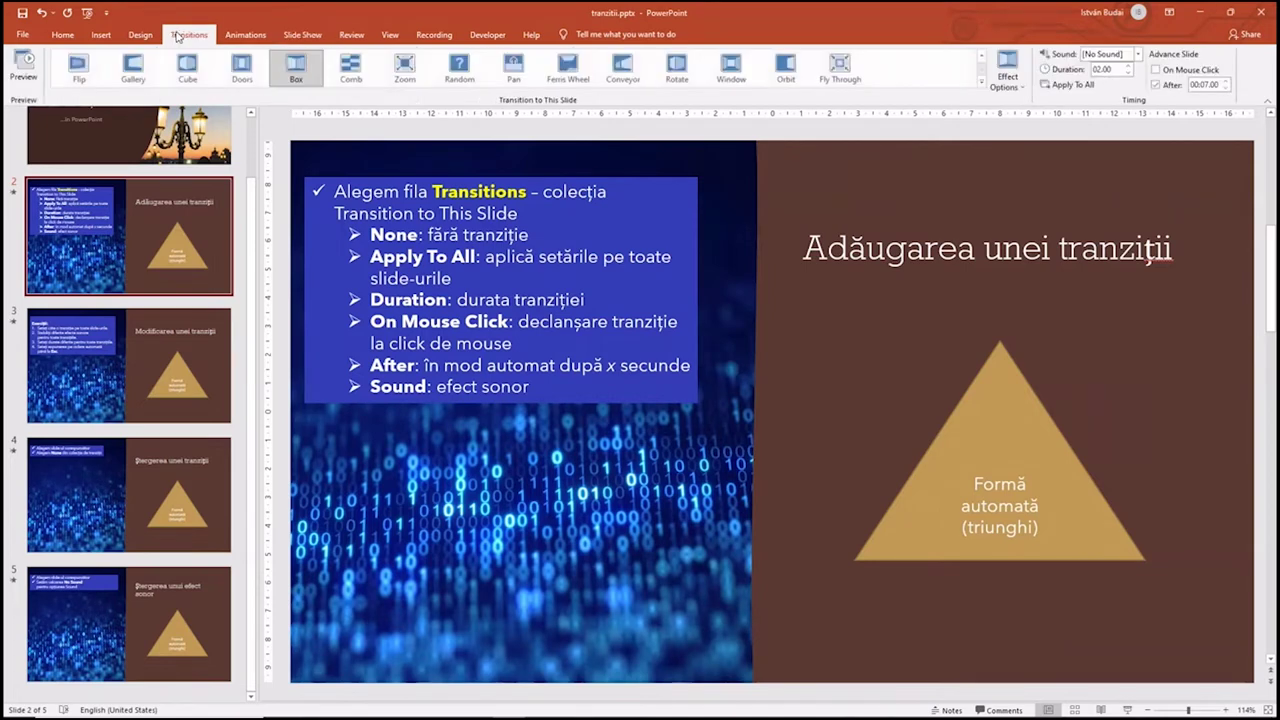
{"action": "left_click", "coordinate": [982, 86]}
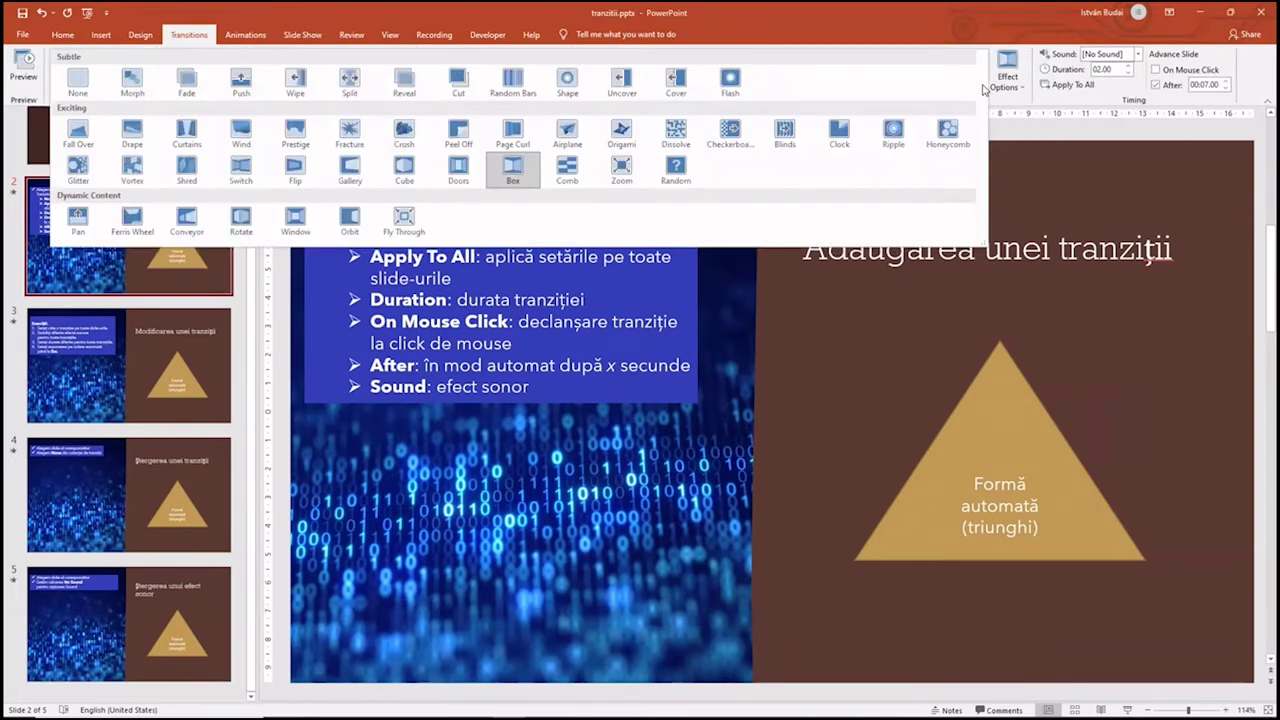
{"action": "left_click", "coordinate": [76, 84]}
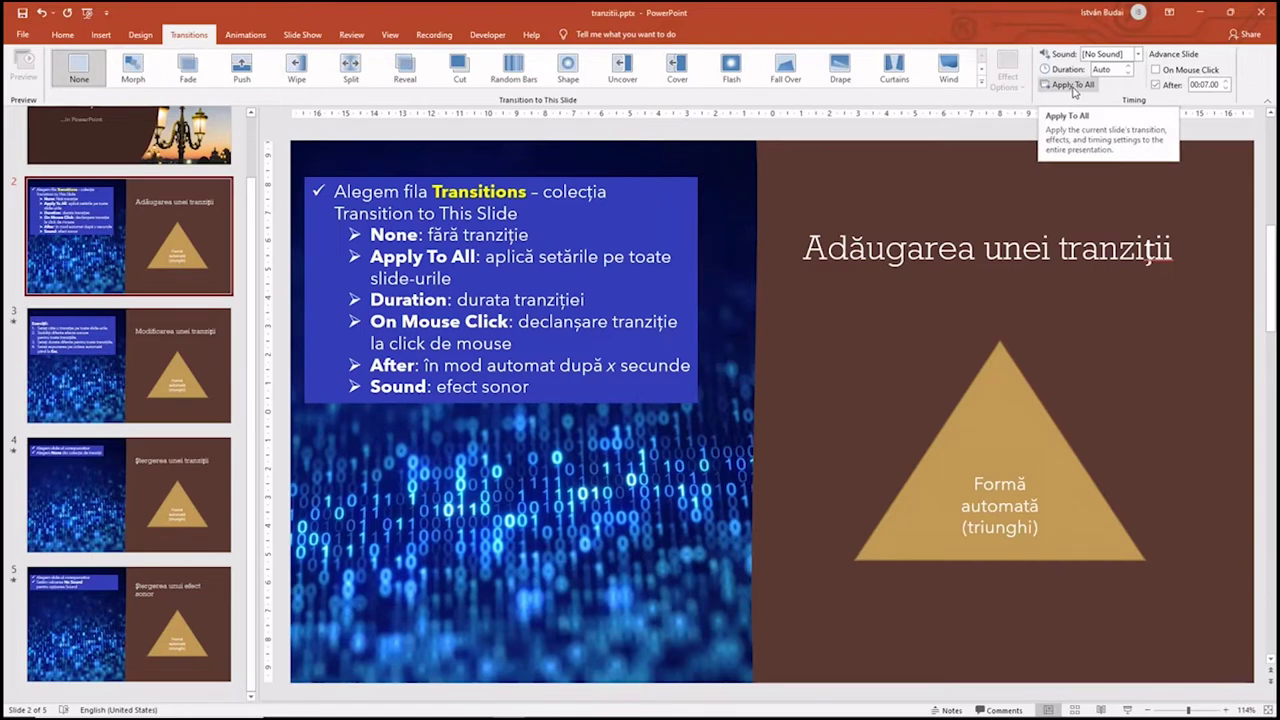
{"action": "left_click", "coordinate": [1074, 87]}
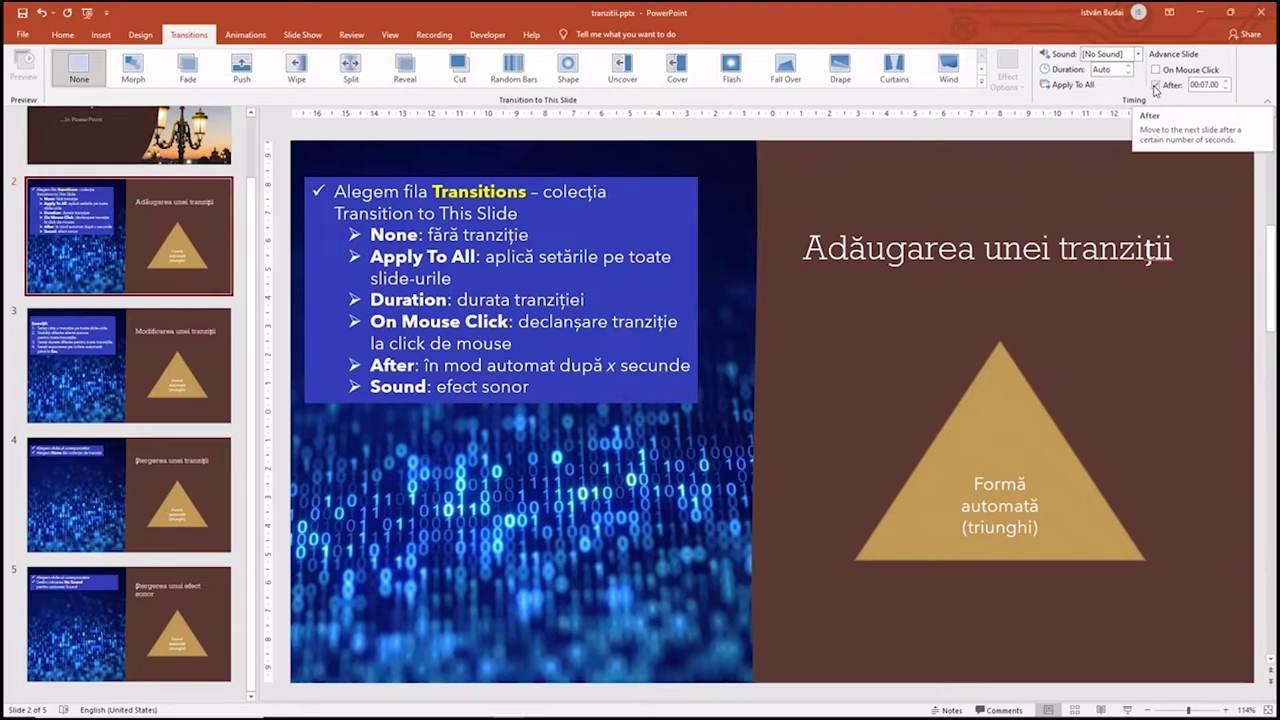
{"action": "left_click", "coordinate": [1156, 86]}
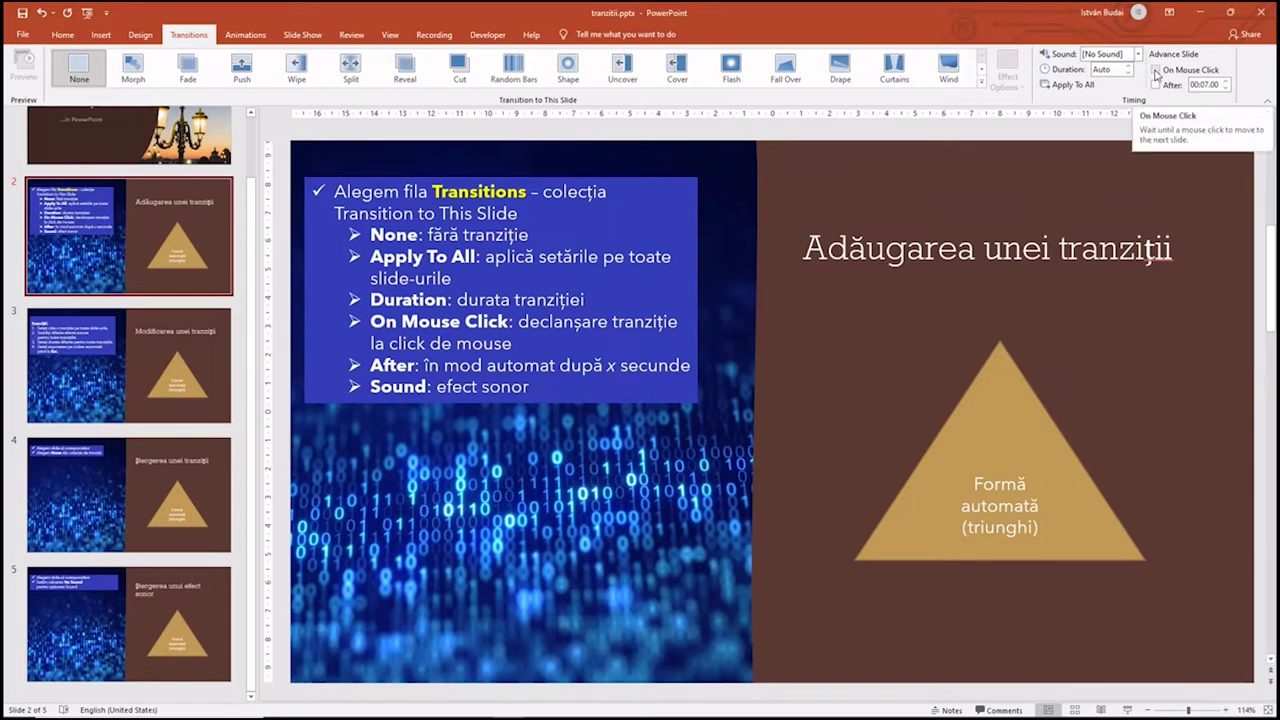
Make slide 2 advance on mouse click and run the slide show from the beginning.
{"action": "left_click", "coordinate": [1156, 72]}
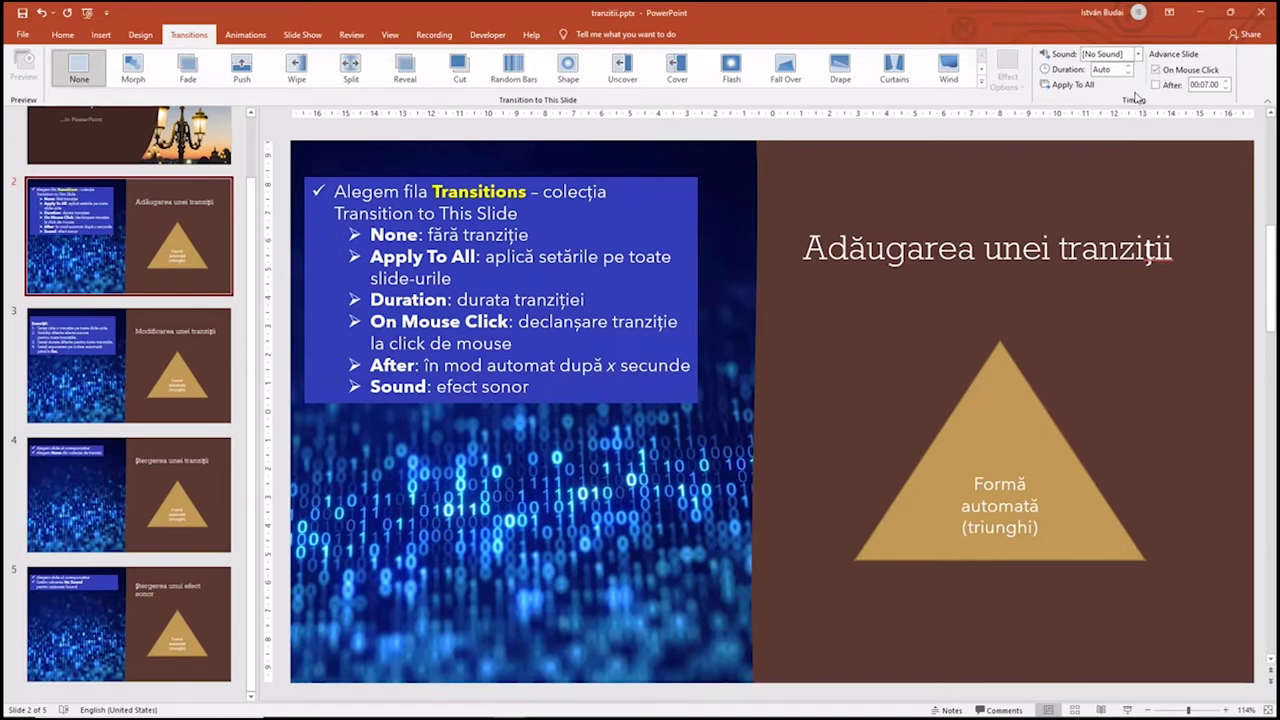
{"action": "key", "text": "F5"}
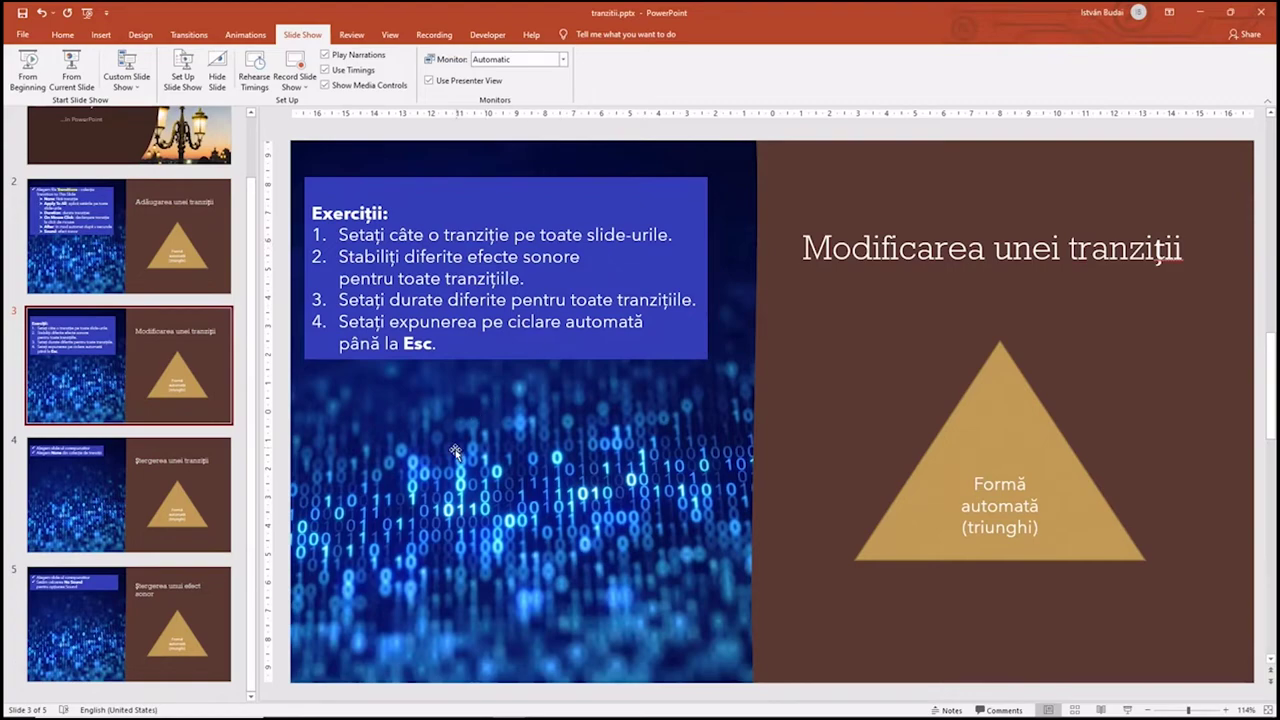
{"action": "scroll", "coordinate": [451, 469], "scroll_direction": "up", "scroll_amount": 2}
Apply the Glitter transition to the title slide.
{"action": "left_click", "coordinate": [140, 183]}
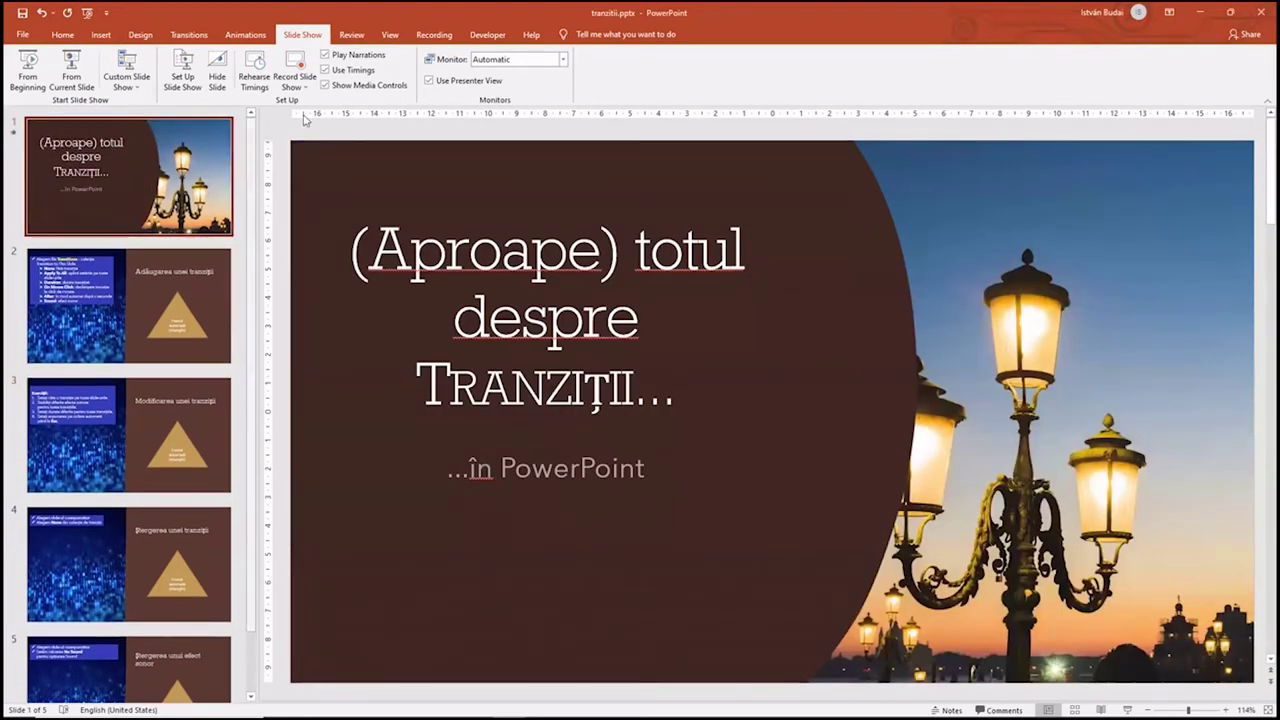
{"action": "left_click", "coordinate": [234, 37]}
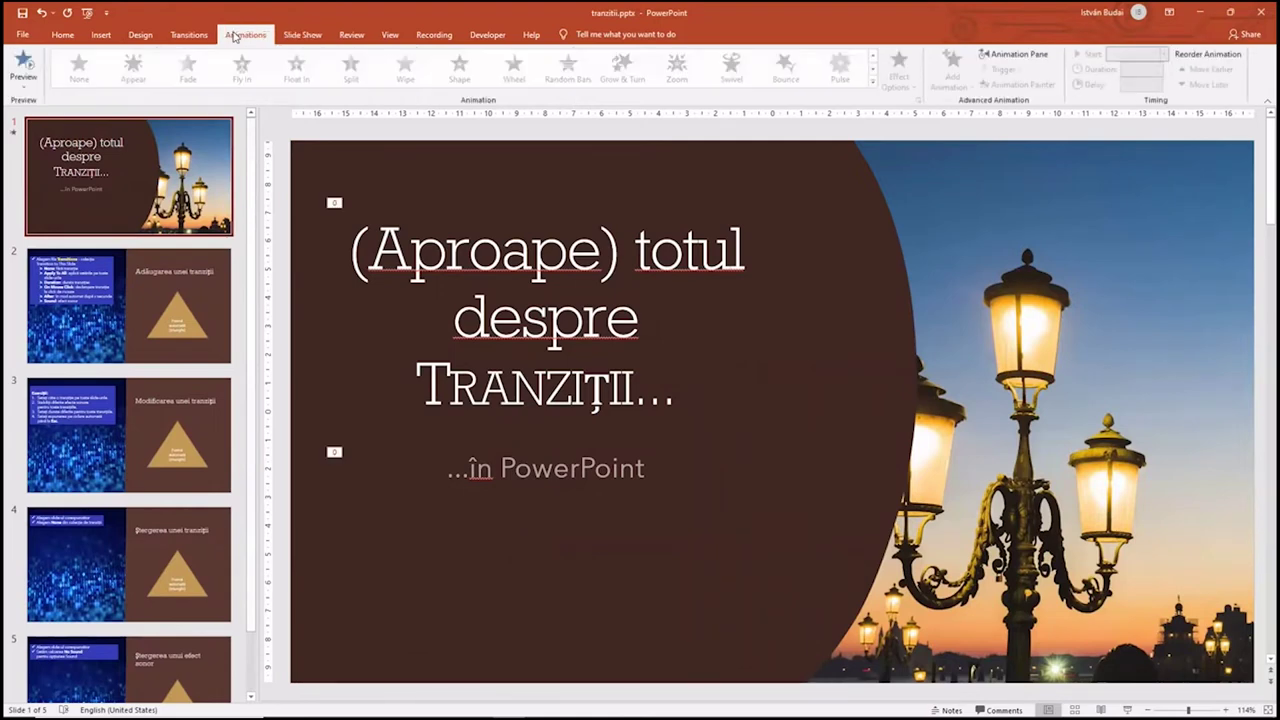
{"action": "left_click", "coordinate": [189, 35]}
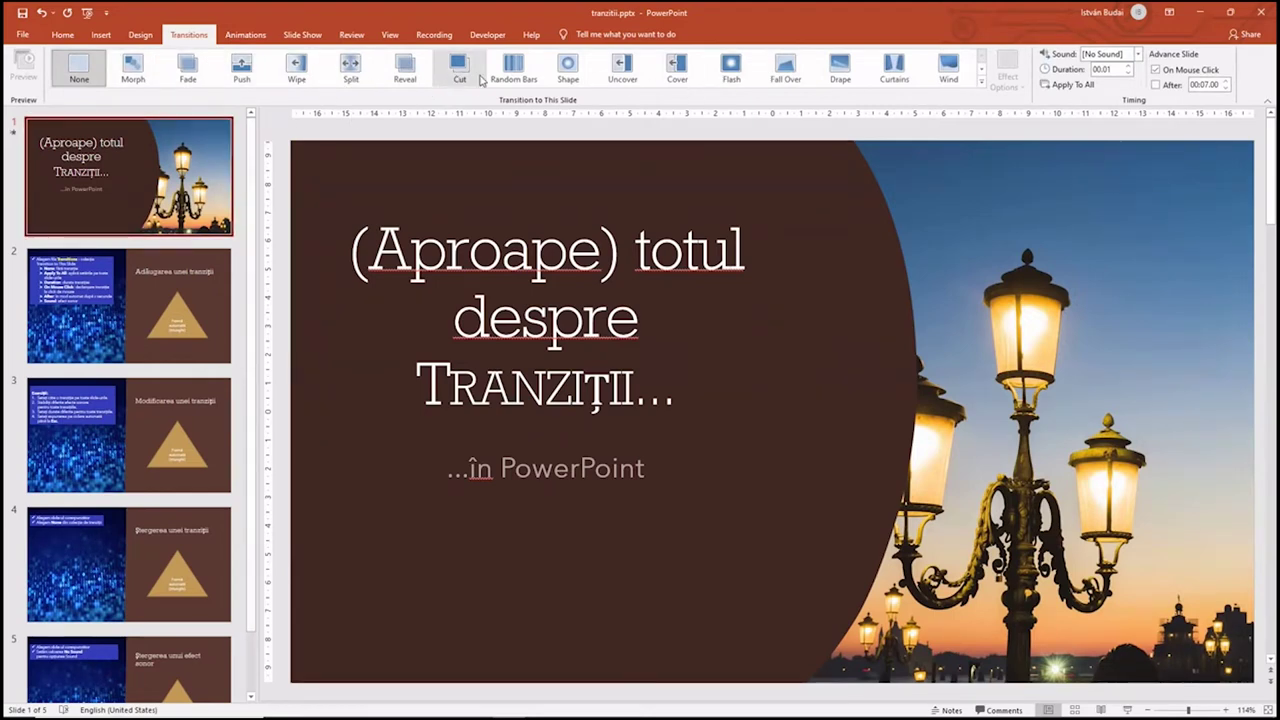
{"action": "left_click", "coordinate": [981, 87]}
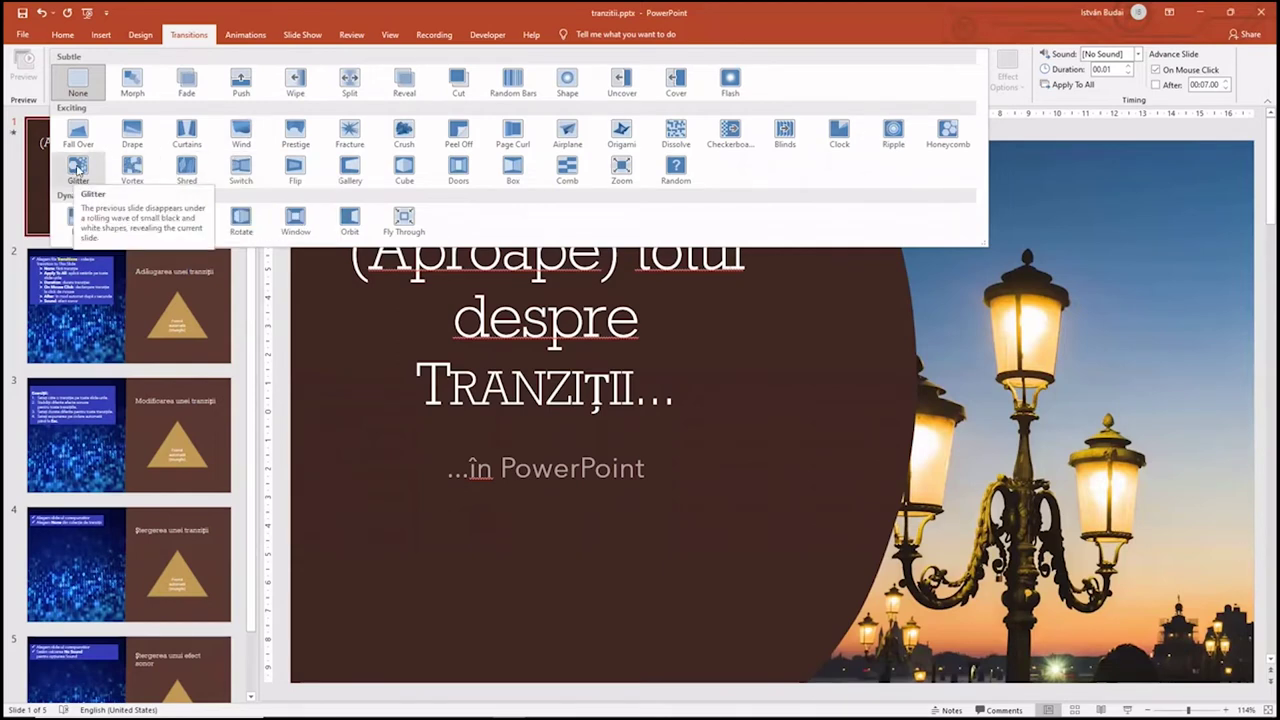
{"action": "left_click", "coordinate": [78, 168]}
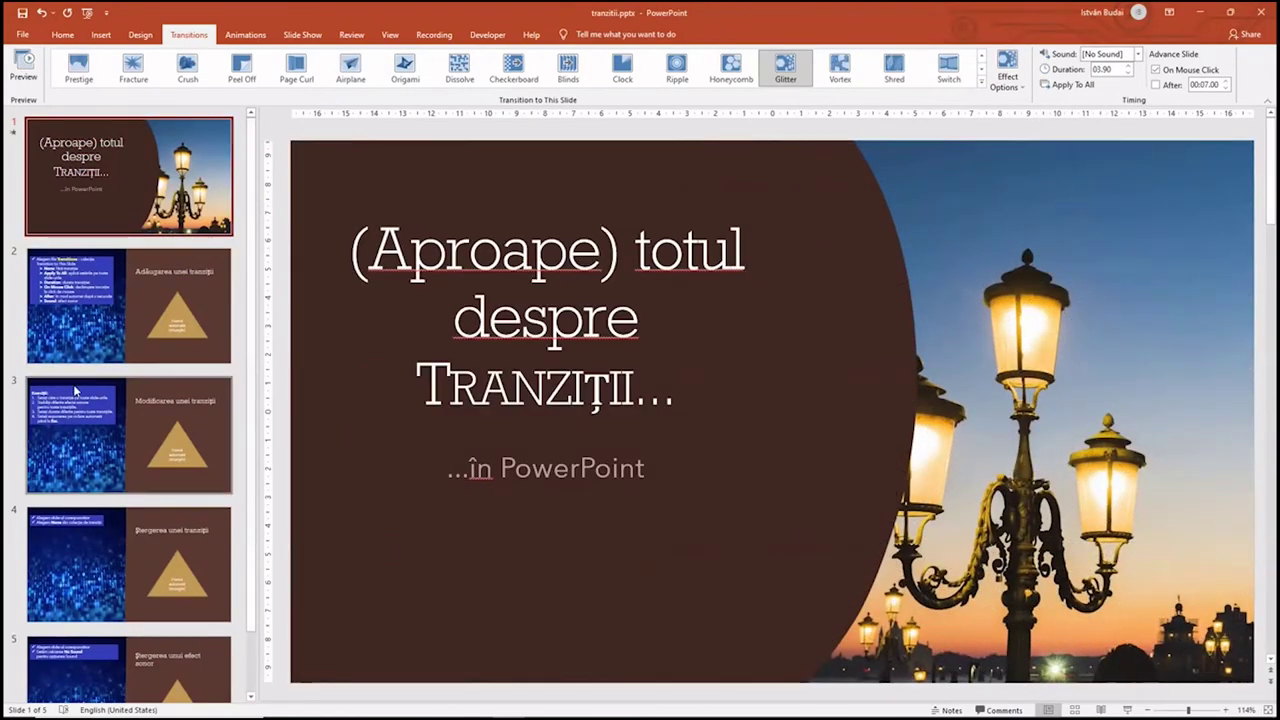
{"action": "left_click", "coordinate": [158, 271]}
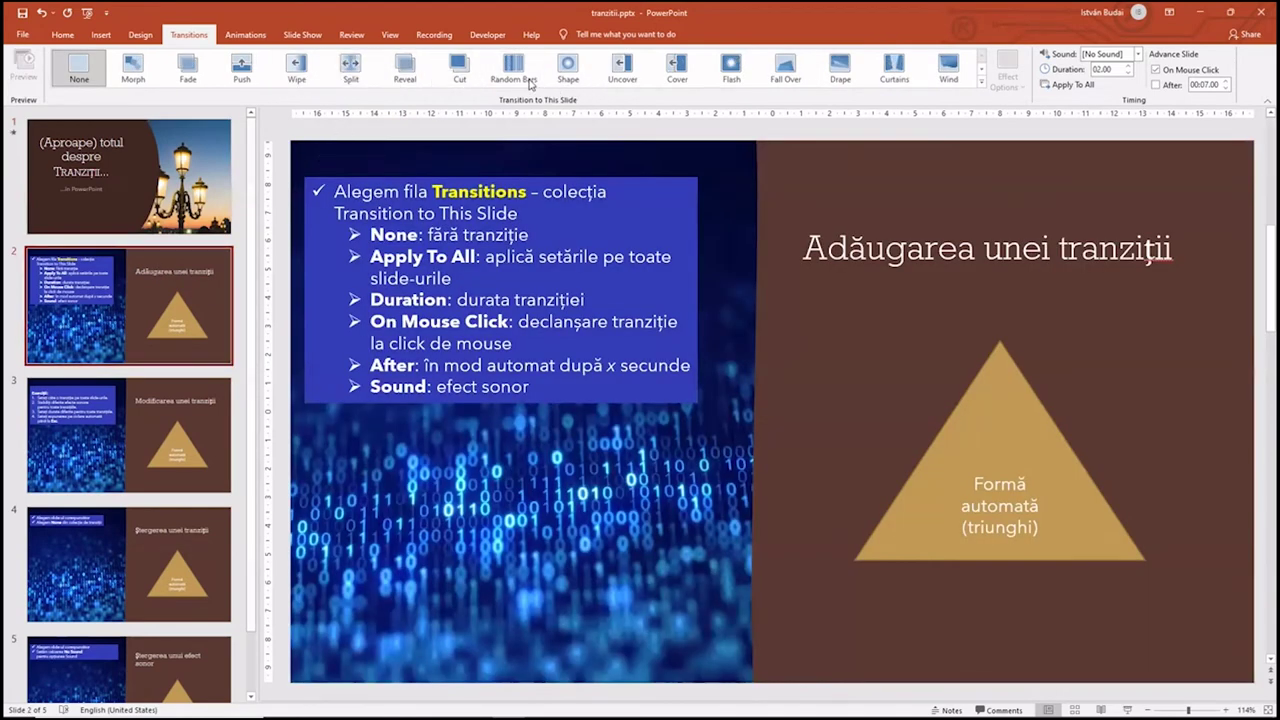
Apply the Shape transition to slide 2 and Wind to slide 3.
{"action": "left_click", "coordinate": [567, 70]}
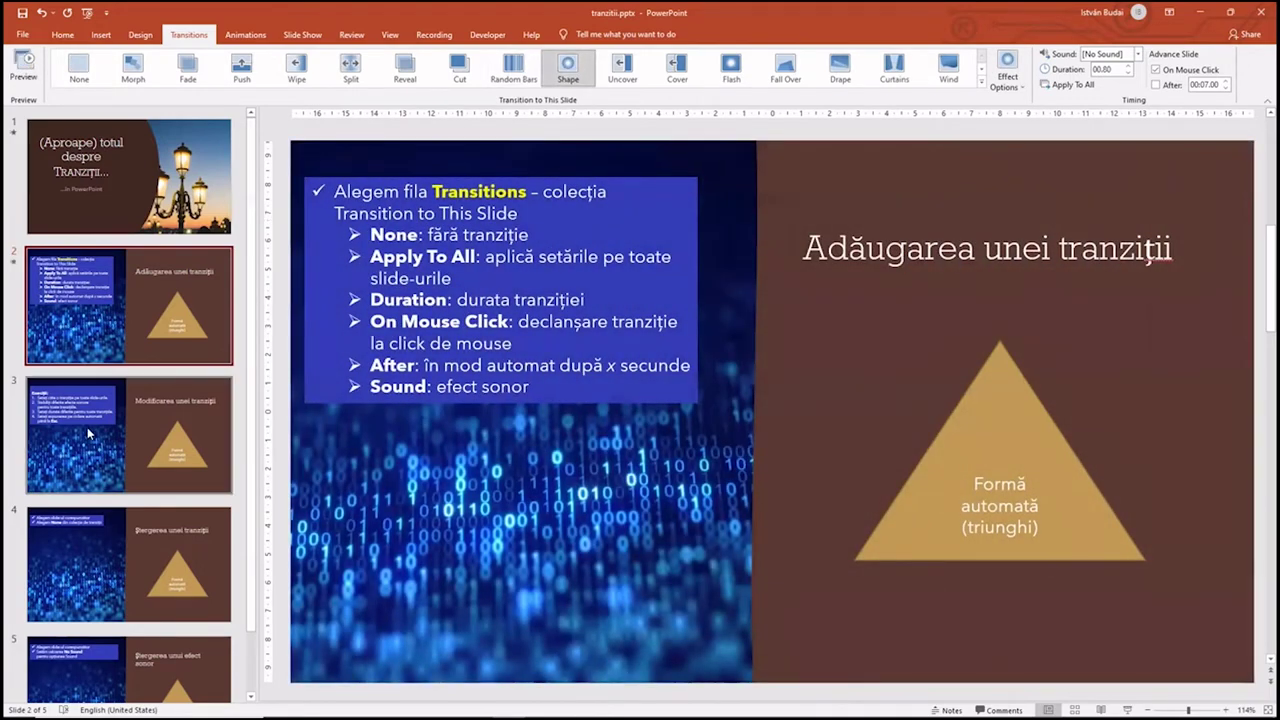
{"action": "left_click", "coordinate": [85, 424]}
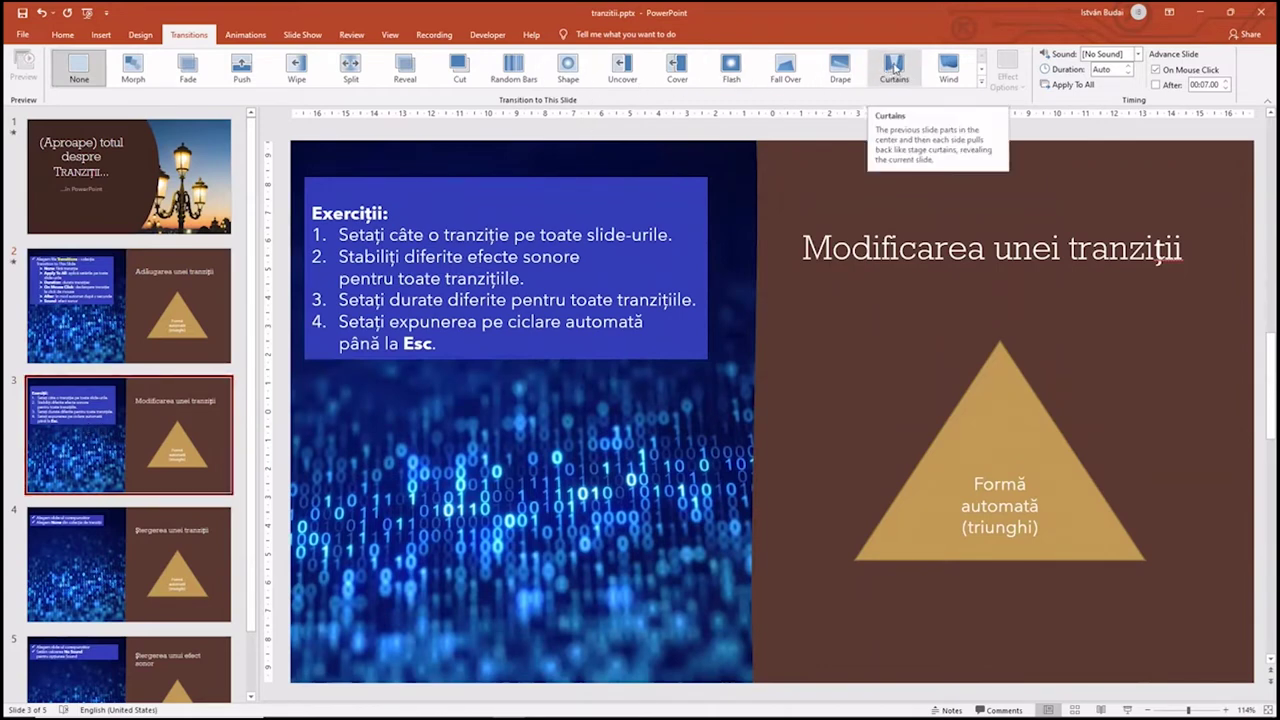
{"action": "left_click", "coordinate": [950, 68]}
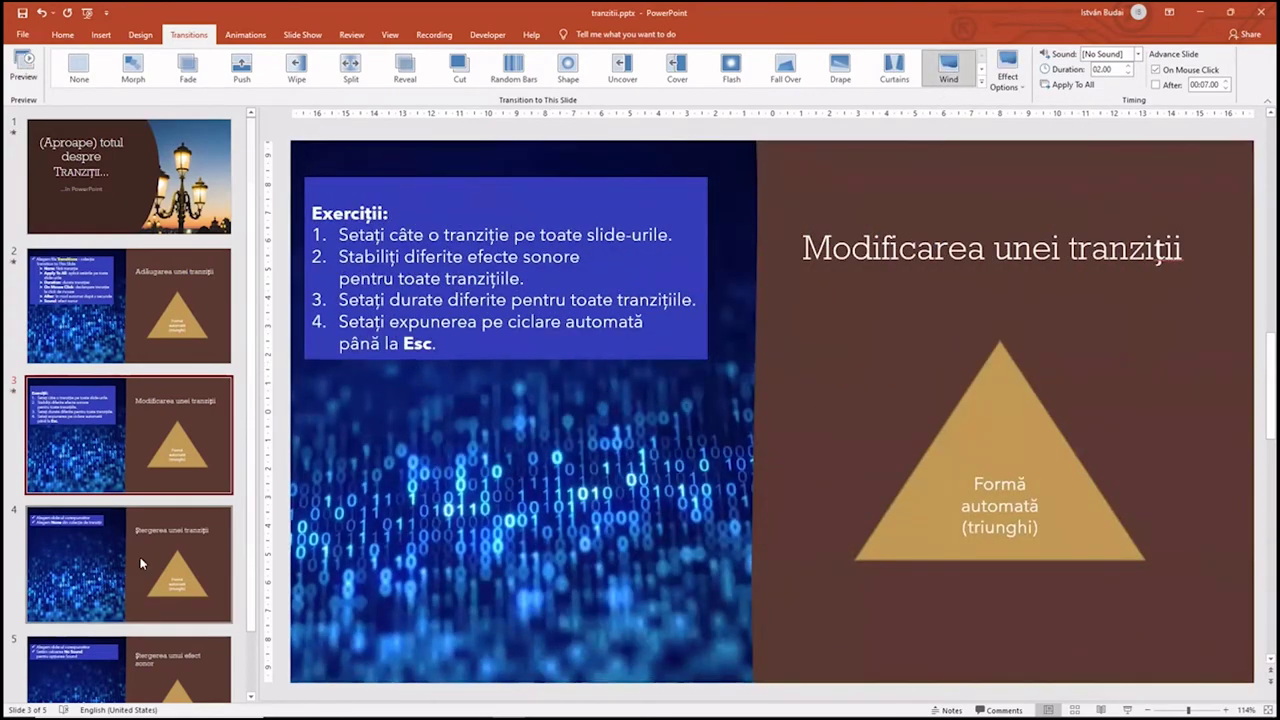
Apply the Box transition to slide 4 and Crush to slide 5.
{"action": "left_click", "coordinate": [120, 555]}
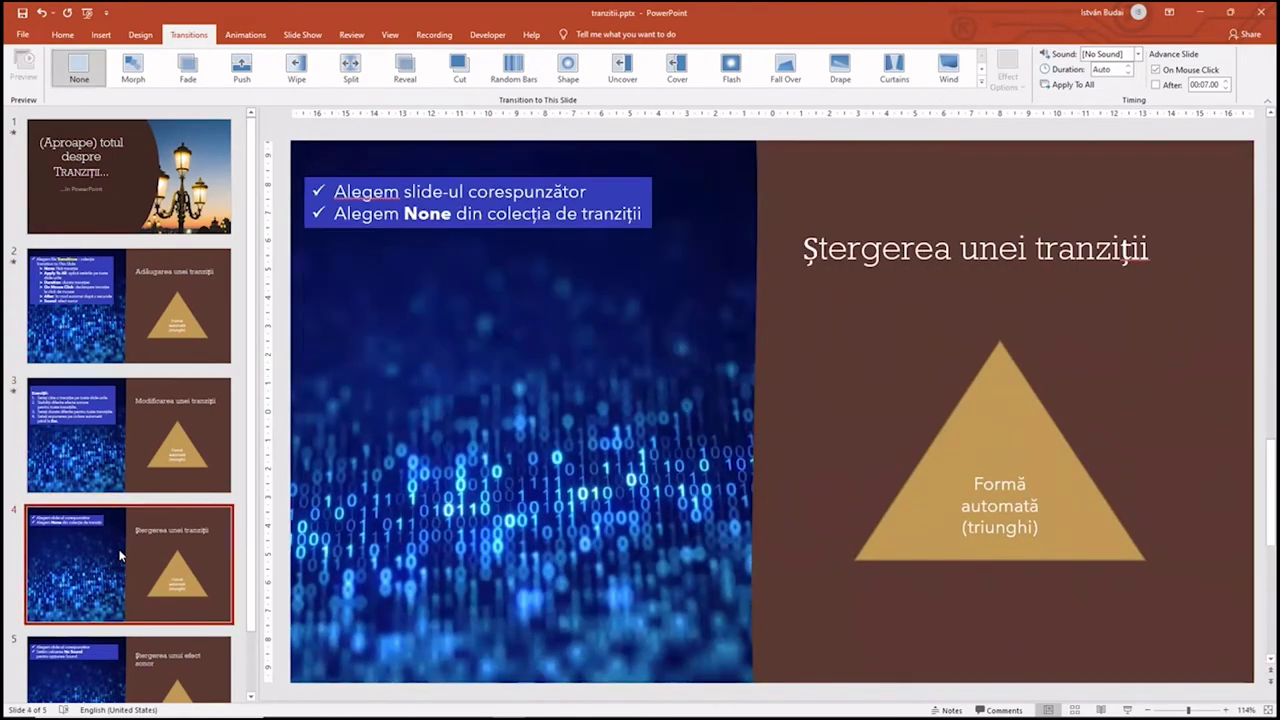
{"action": "left_click", "coordinate": [981, 84]}
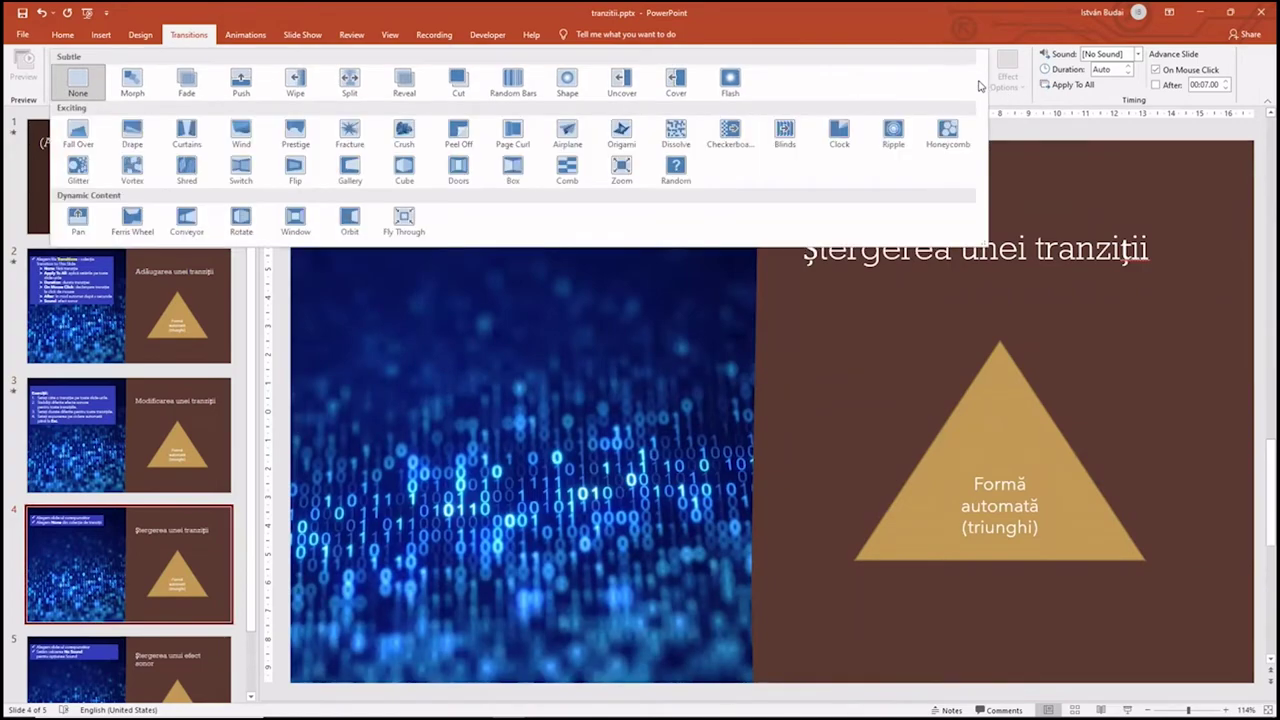
{"action": "left_click", "coordinate": [511, 170]}
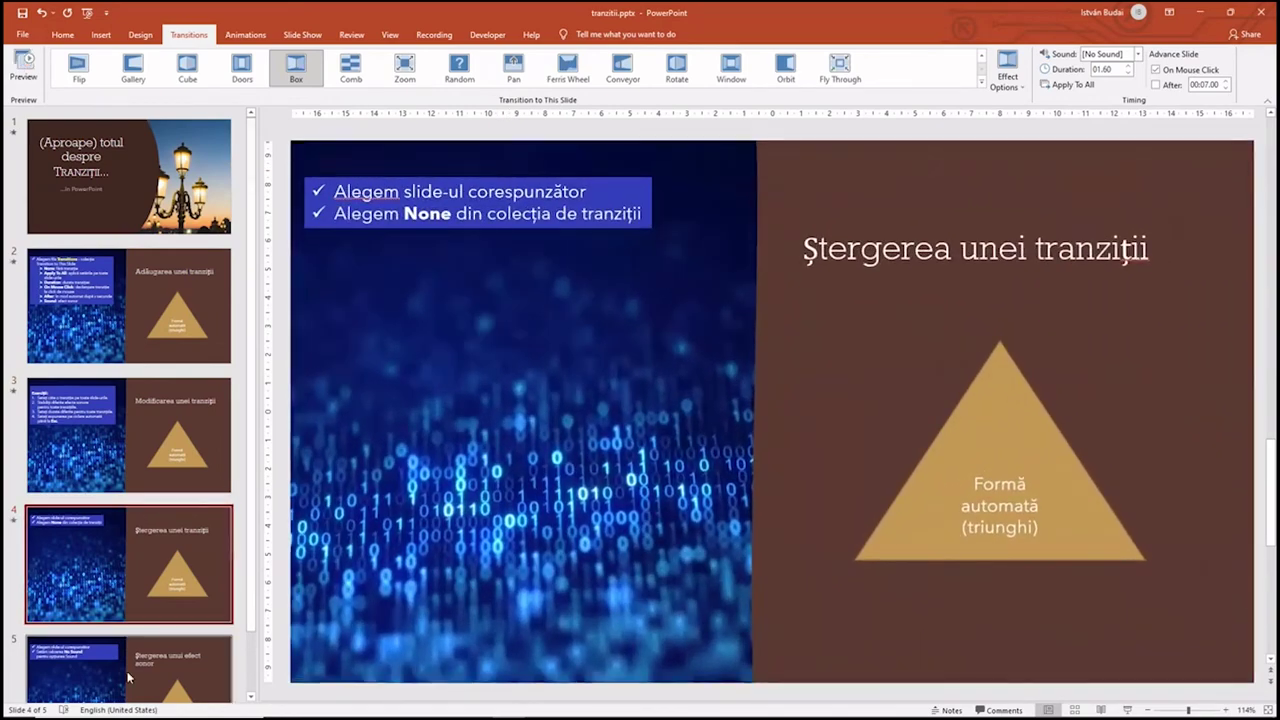
{"action": "left_click", "coordinate": [130, 675]}
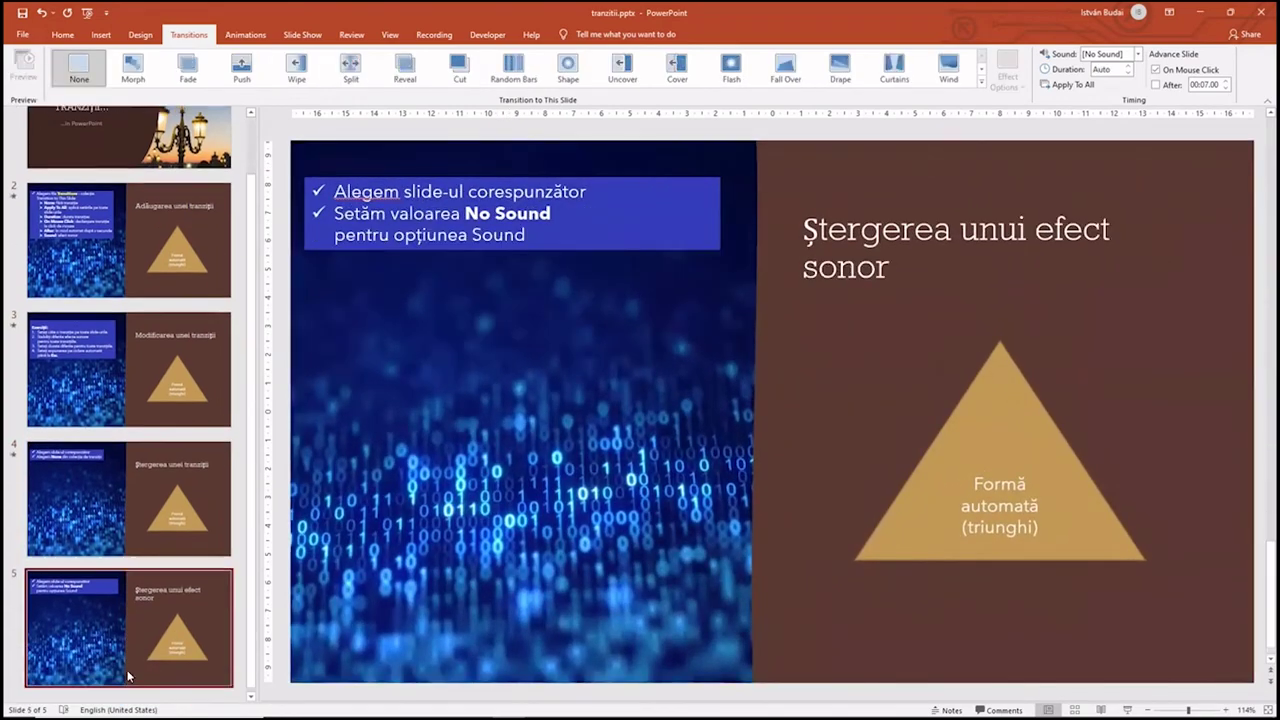
{"action": "left_click", "coordinate": [982, 84]}
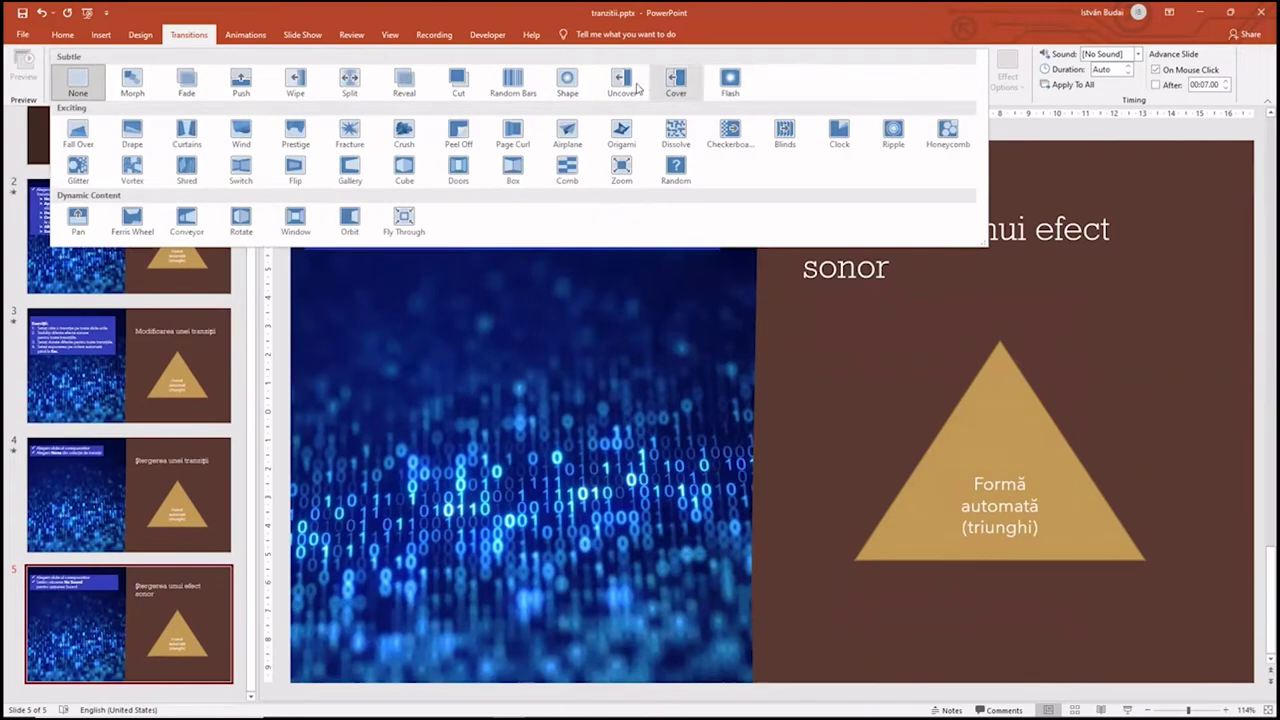
{"action": "left_click", "coordinate": [400, 129]}
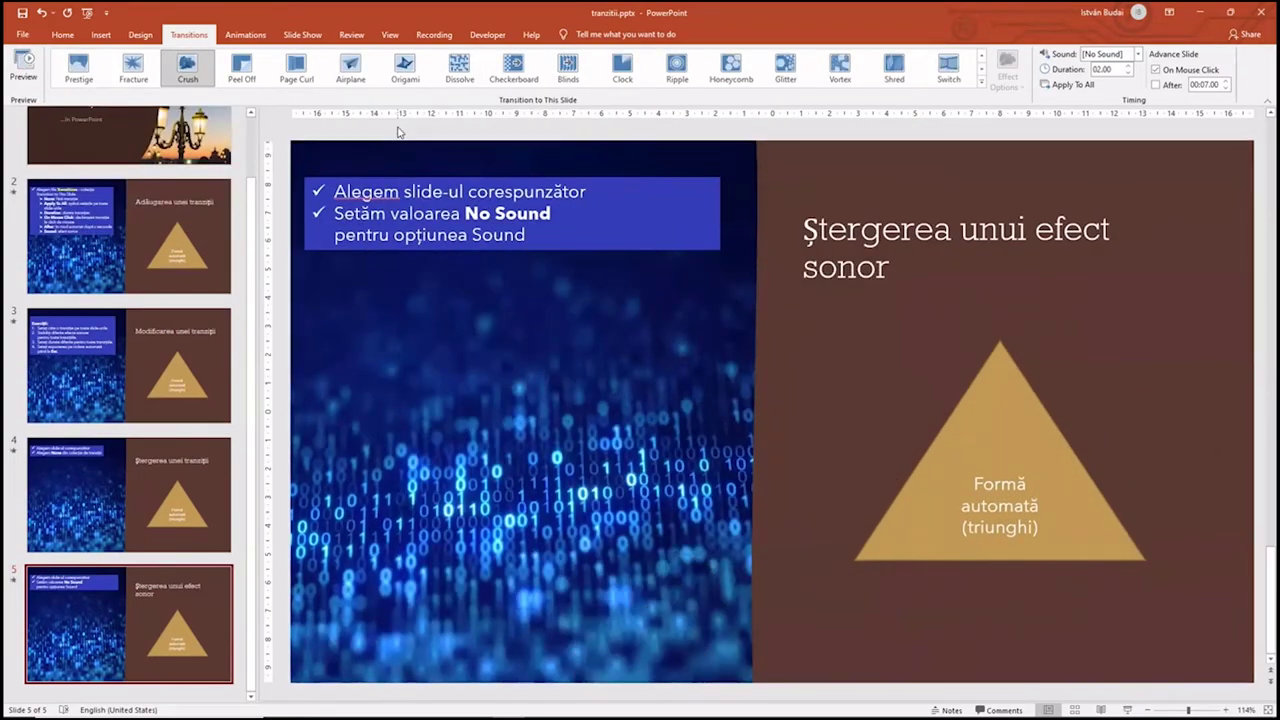
{"action": "scroll", "coordinate": [342, 258], "scroll_direction": "up", "scroll_amount": 2}
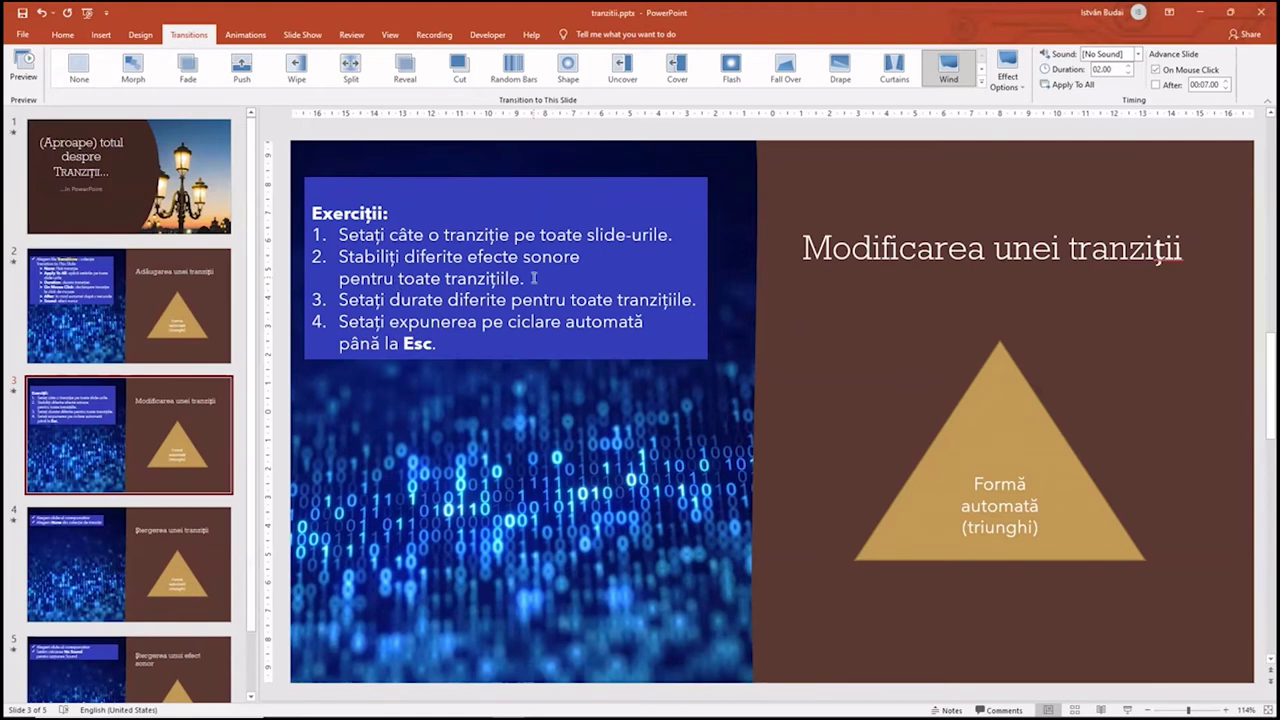
Select the title slide and show its list of transition sounds.
{"action": "left_click", "coordinate": [130, 183]}
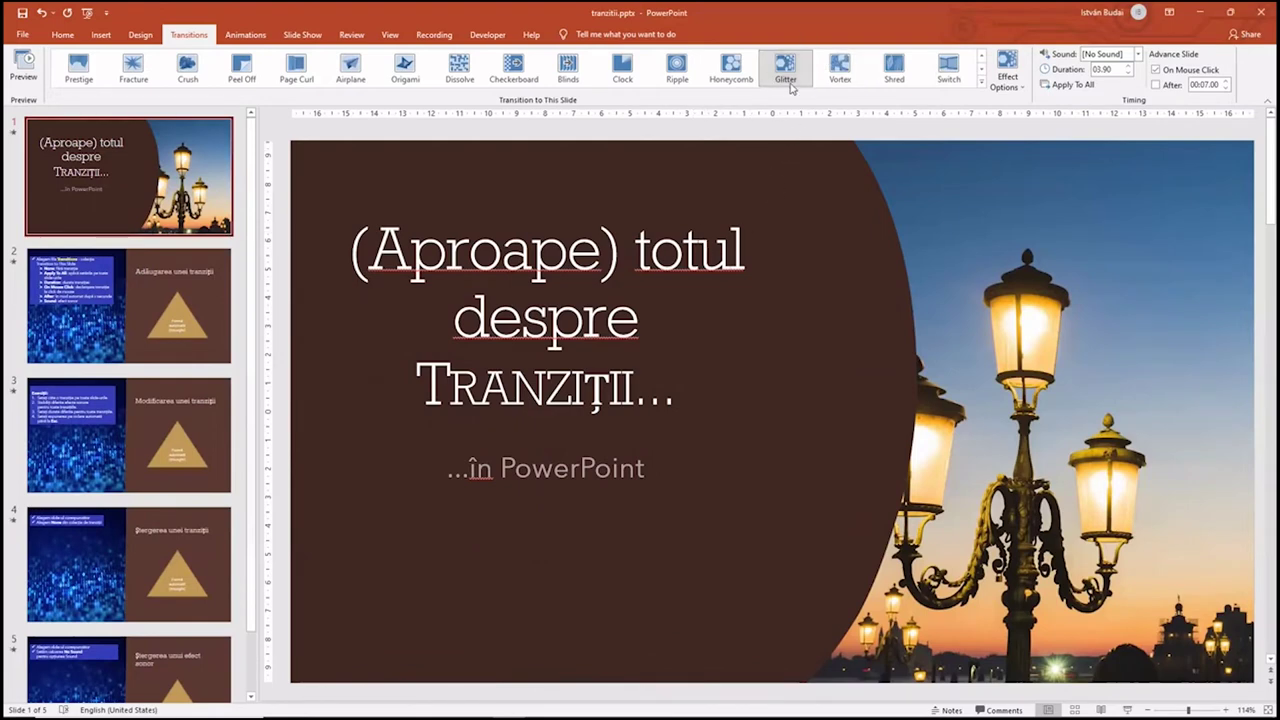
{"action": "left_click", "coordinate": [1138, 54]}
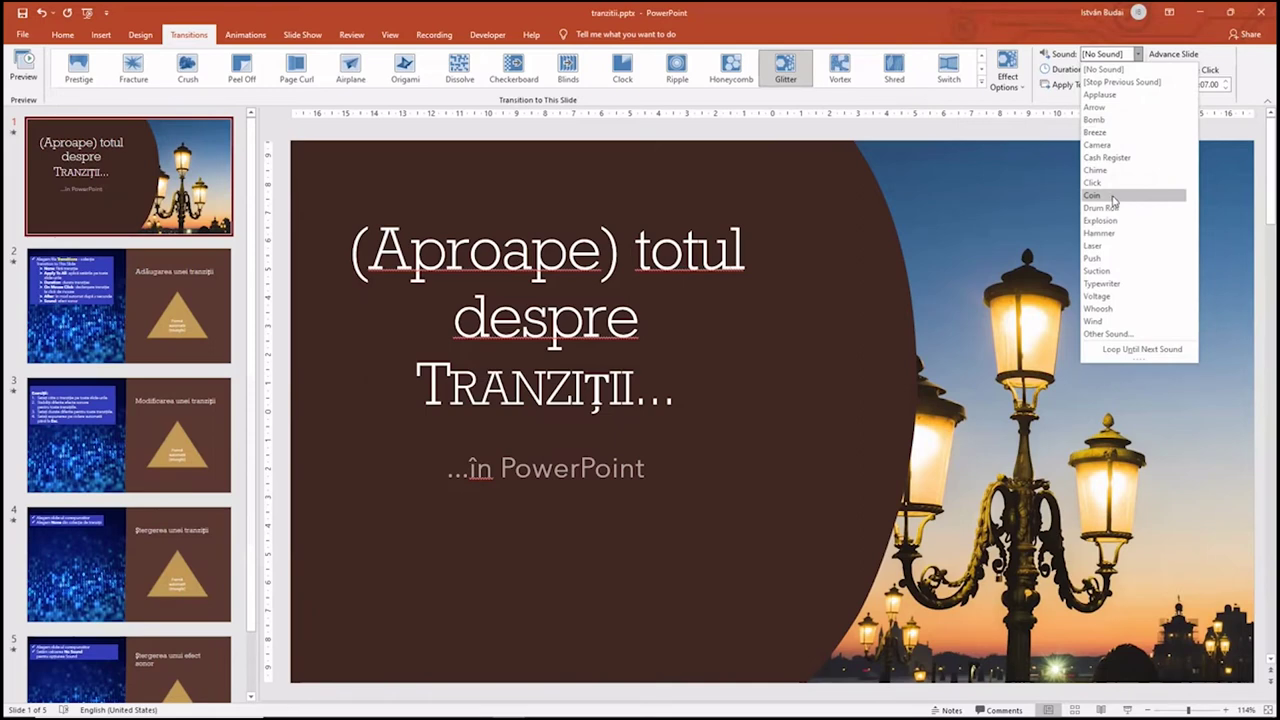
Give slides 1, 2 and 3 the Coin, Hammer and Explosion transition sounds.
{"action": "left_click", "coordinate": [1112, 197]}
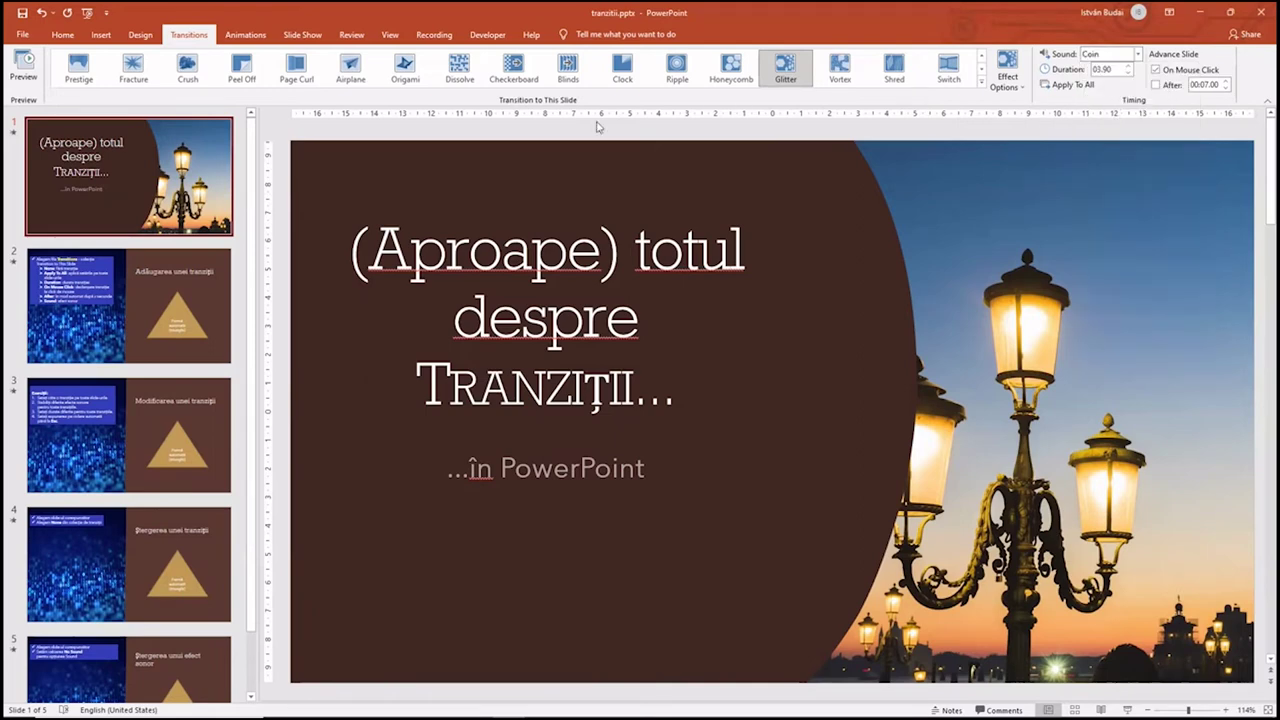
{"action": "left_click", "coordinate": [125, 312]}
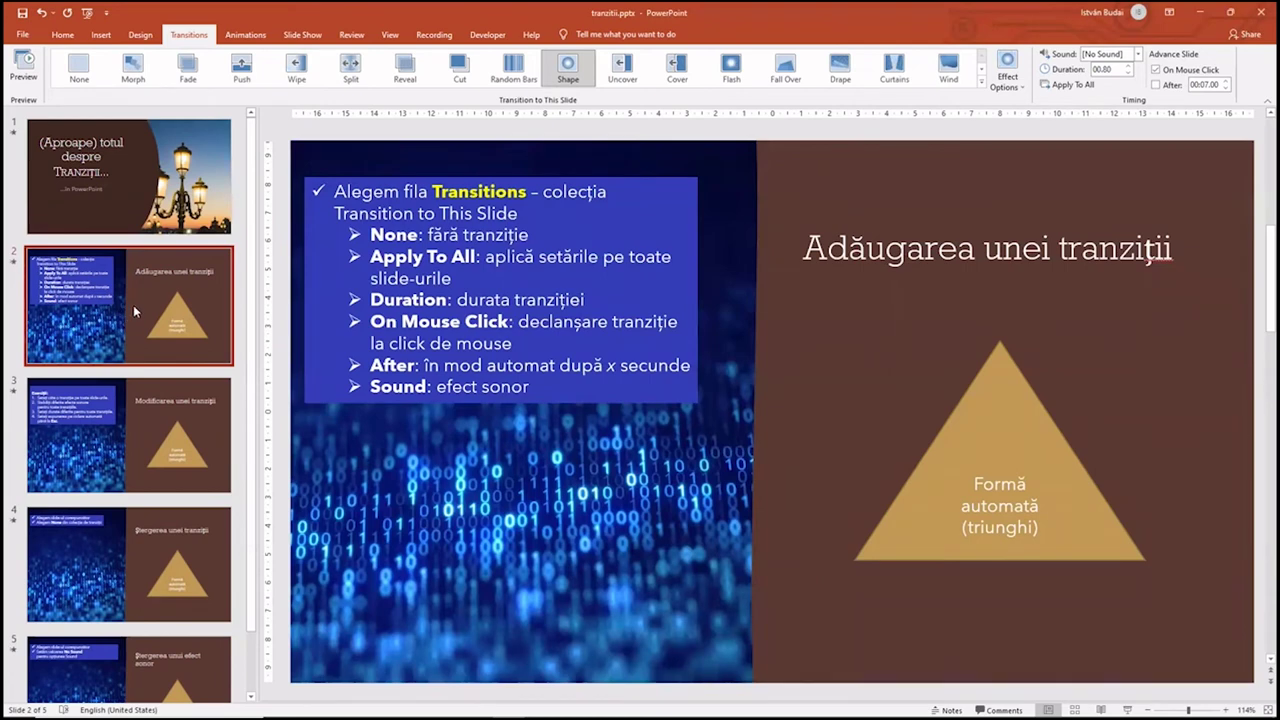
{"action": "left_click", "coordinate": [1139, 54]}
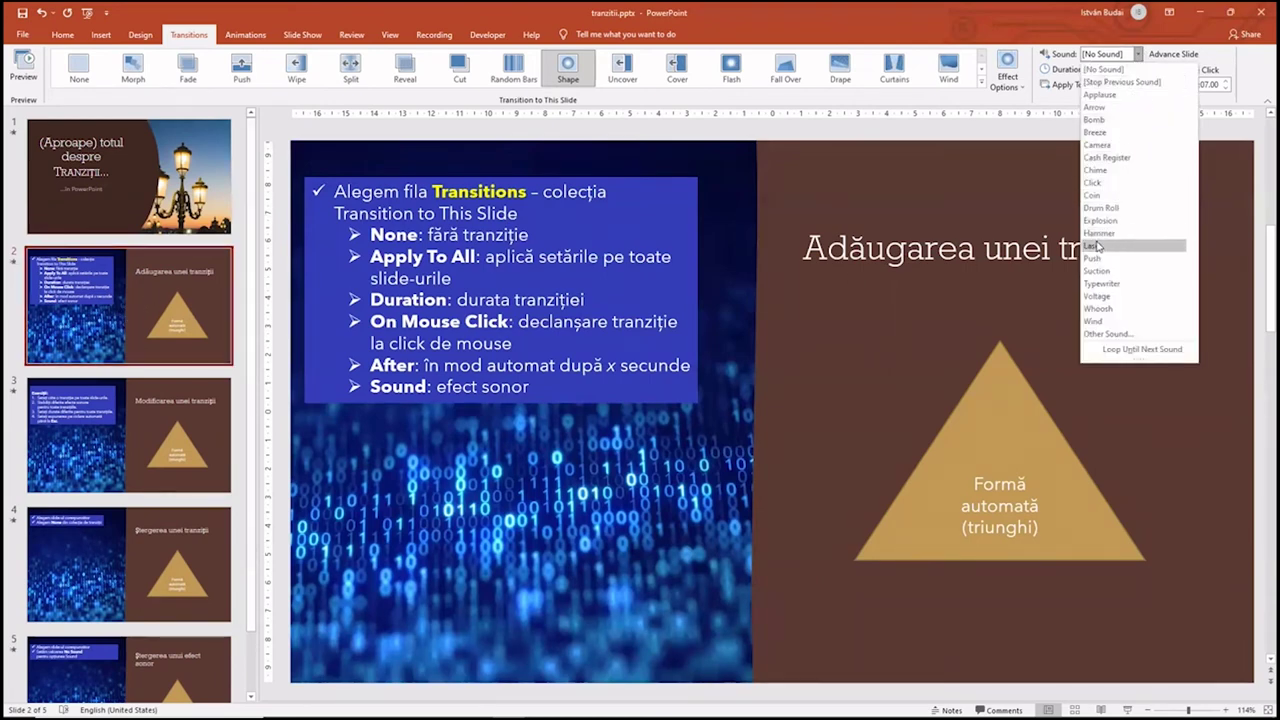
{"action": "left_click", "coordinate": [1107, 233]}
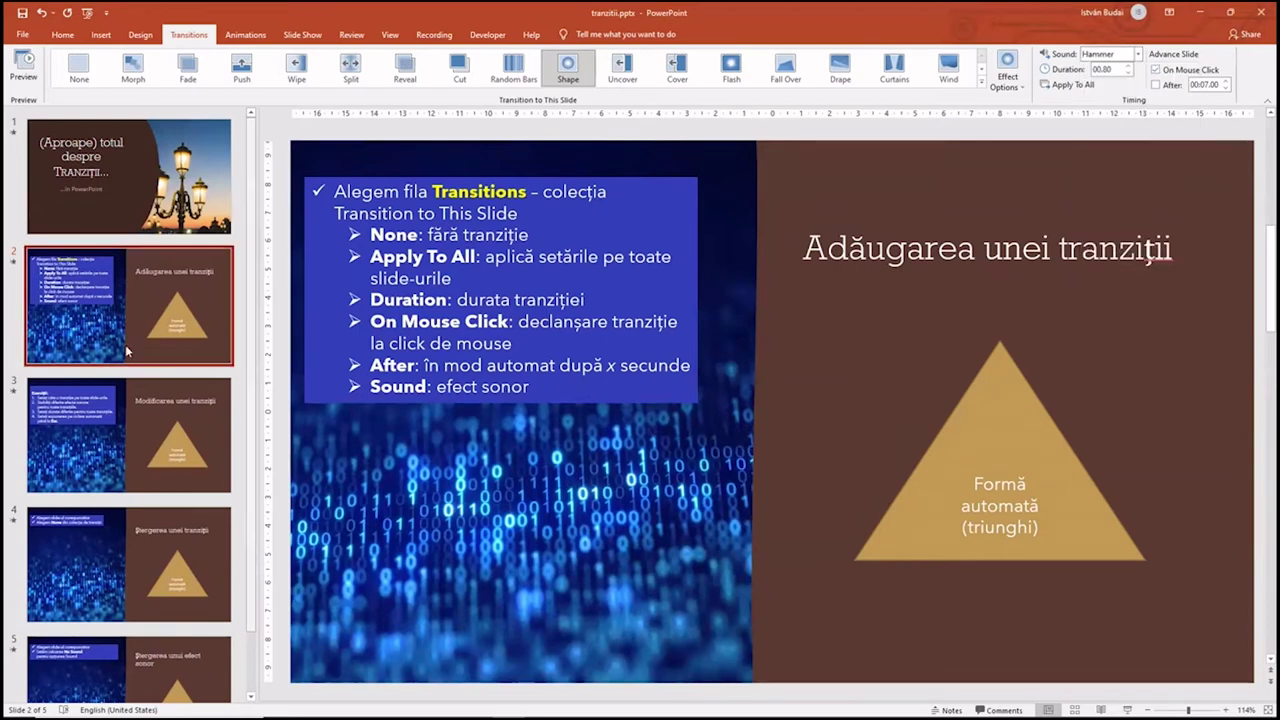
{"action": "left_click", "coordinate": [113, 480]}
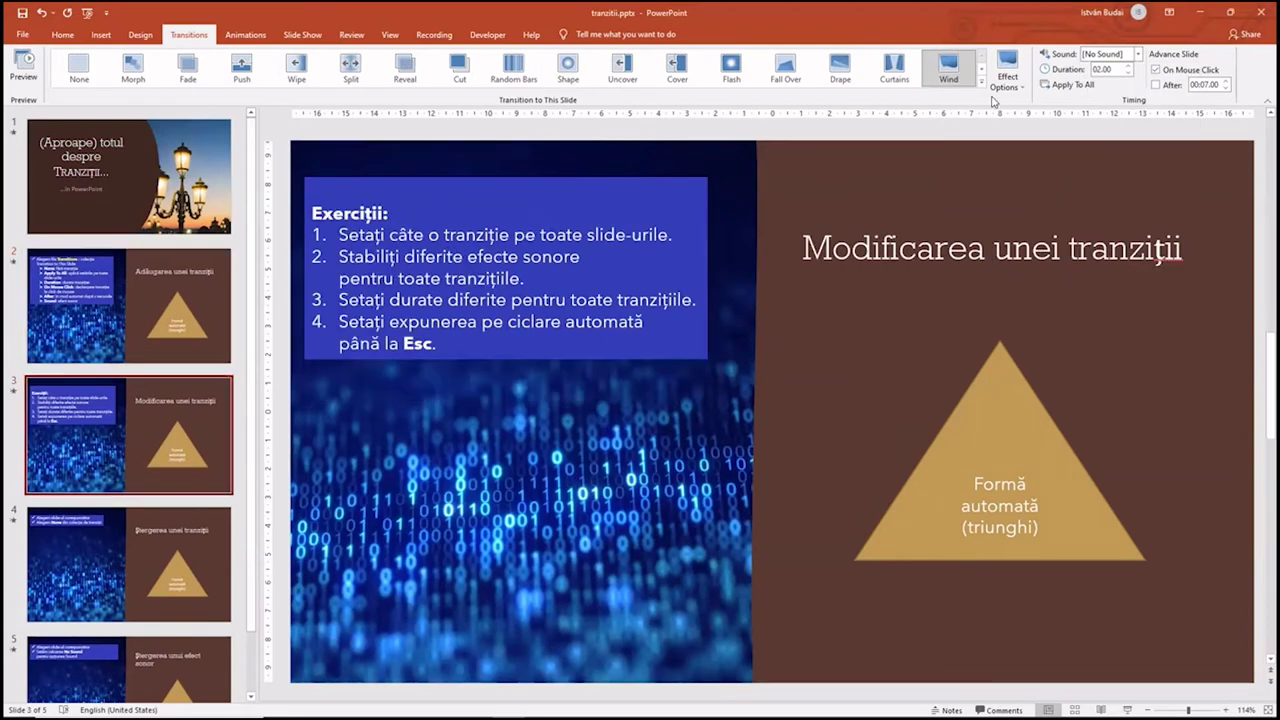
{"action": "left_click", "coordinate": [1138, 54]}
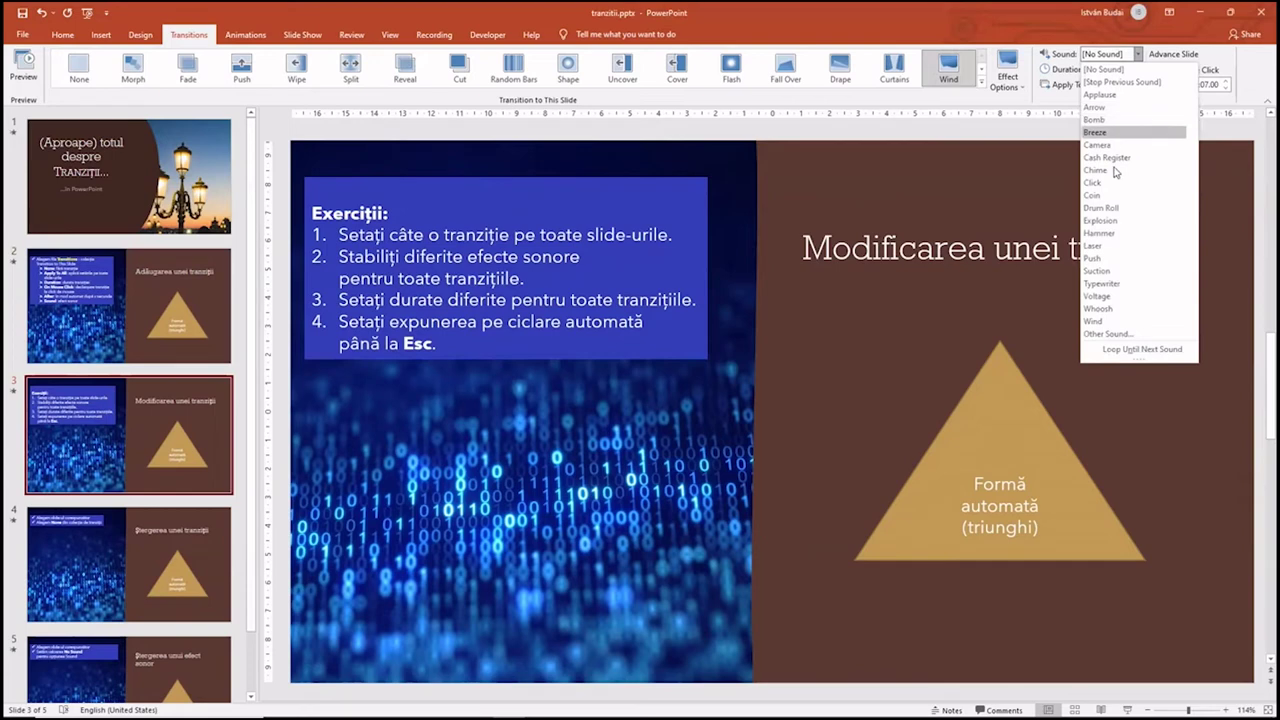
{"action": "left_click", "coordinate": [1122, 221]}
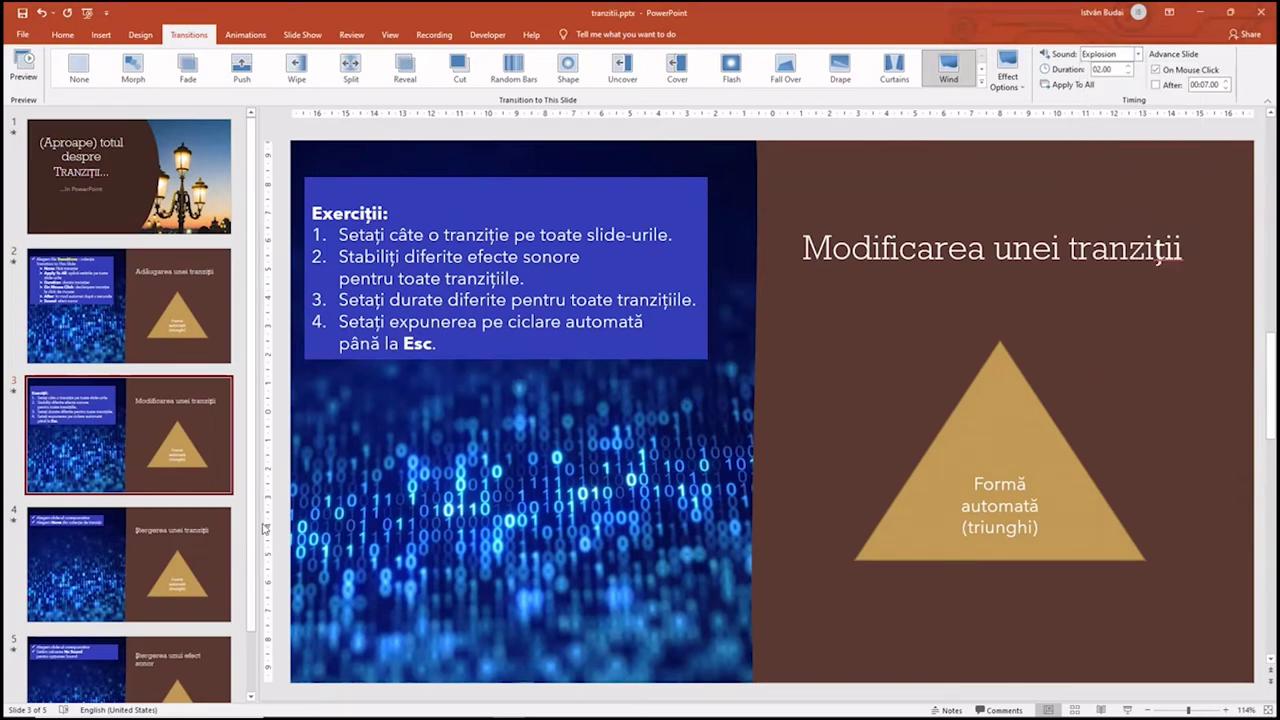
Give slide 4 the Bomb transition sound and slide 5 the Typewriter sound.
{"action": "left_click", "coordinate": [117, 540]}
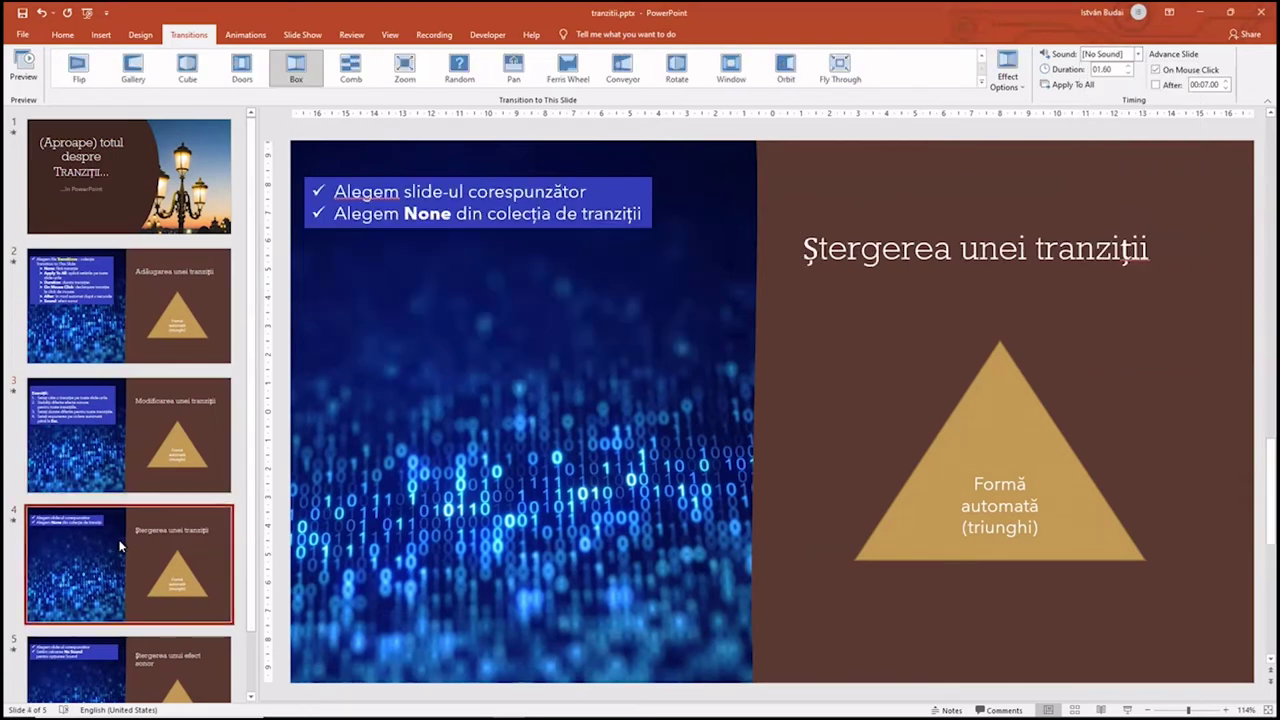
{"action": "left_click", "coordinate": [1138, 54]}
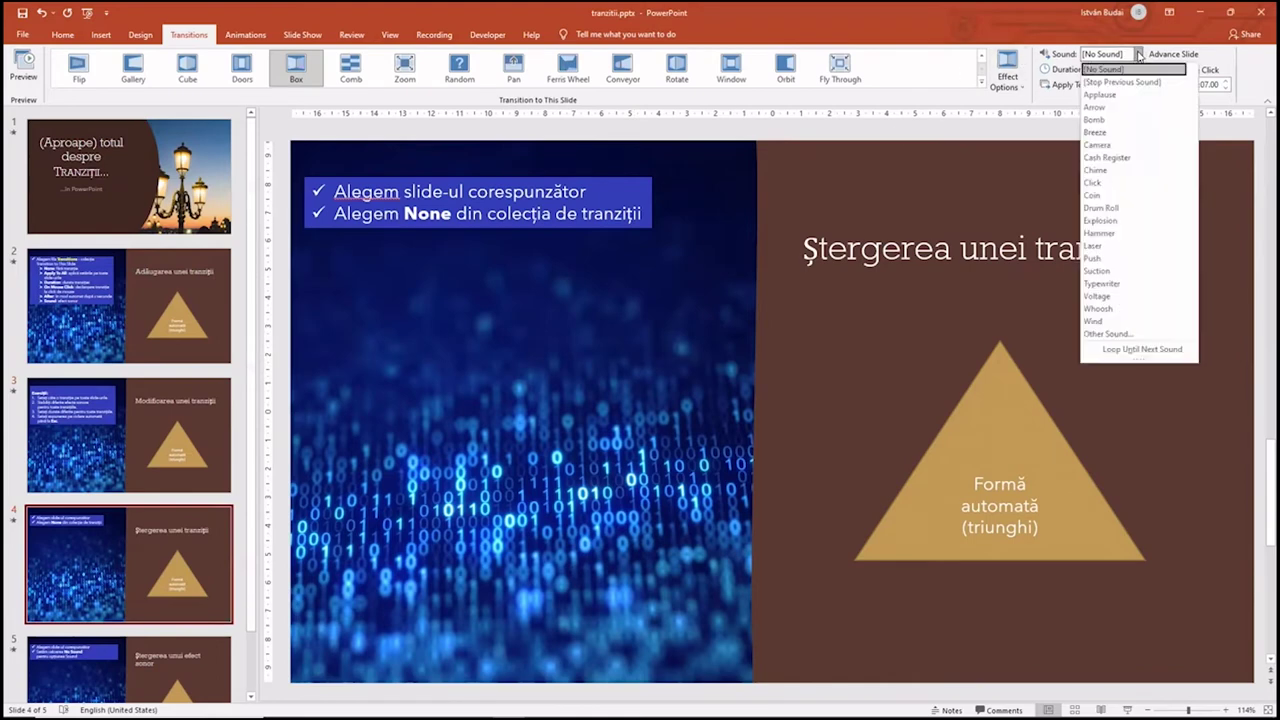
{"action": "left_click", "coordinate": [1113, 120]}
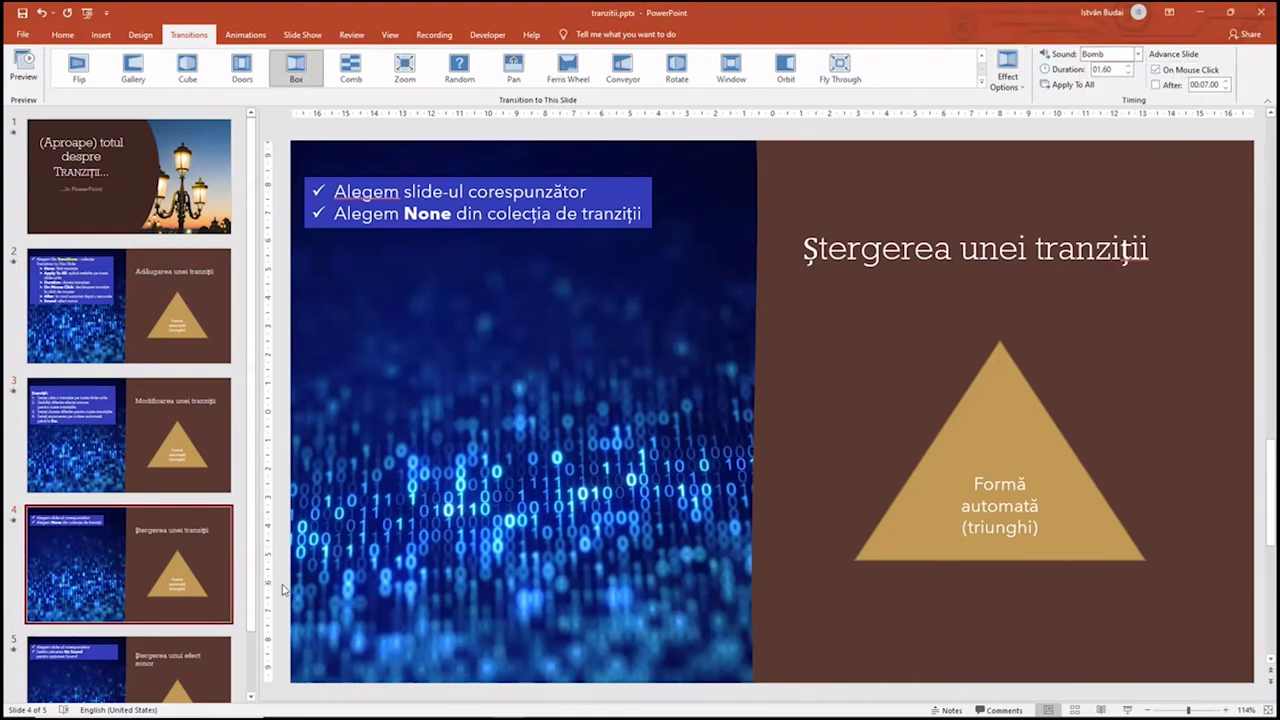
{"action": "left_click", "coordinate": [115, 677]}
{"action": "left_click", "coordinate": [1138, 54]}
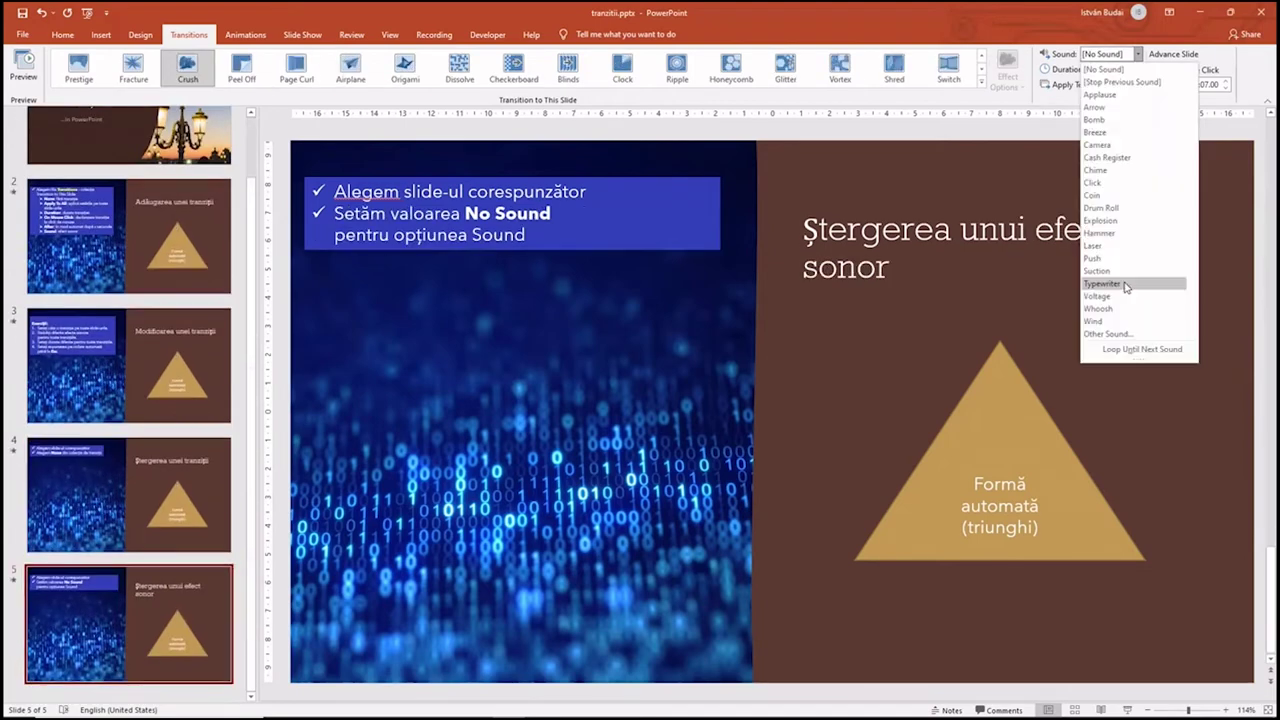
{"action": "left_click", "coordinate": [1126, 287]}
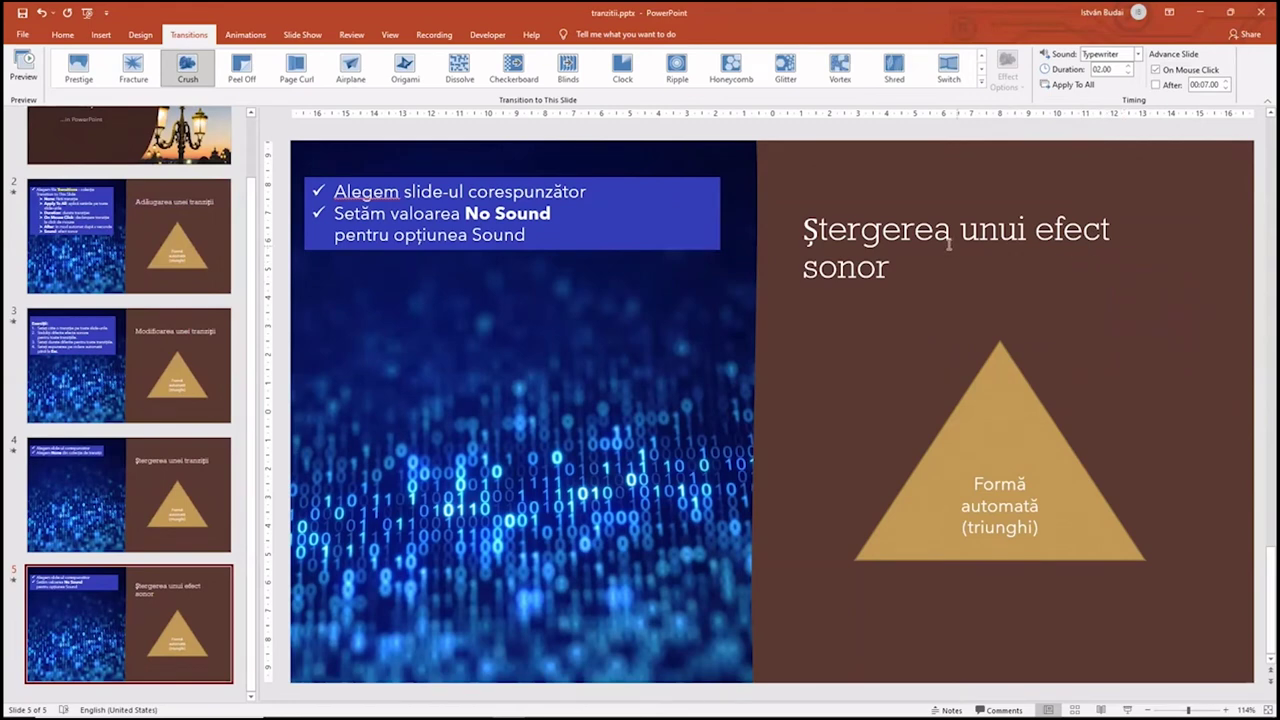
{"action": "mouse_move", "coordinate": [129, 365]}
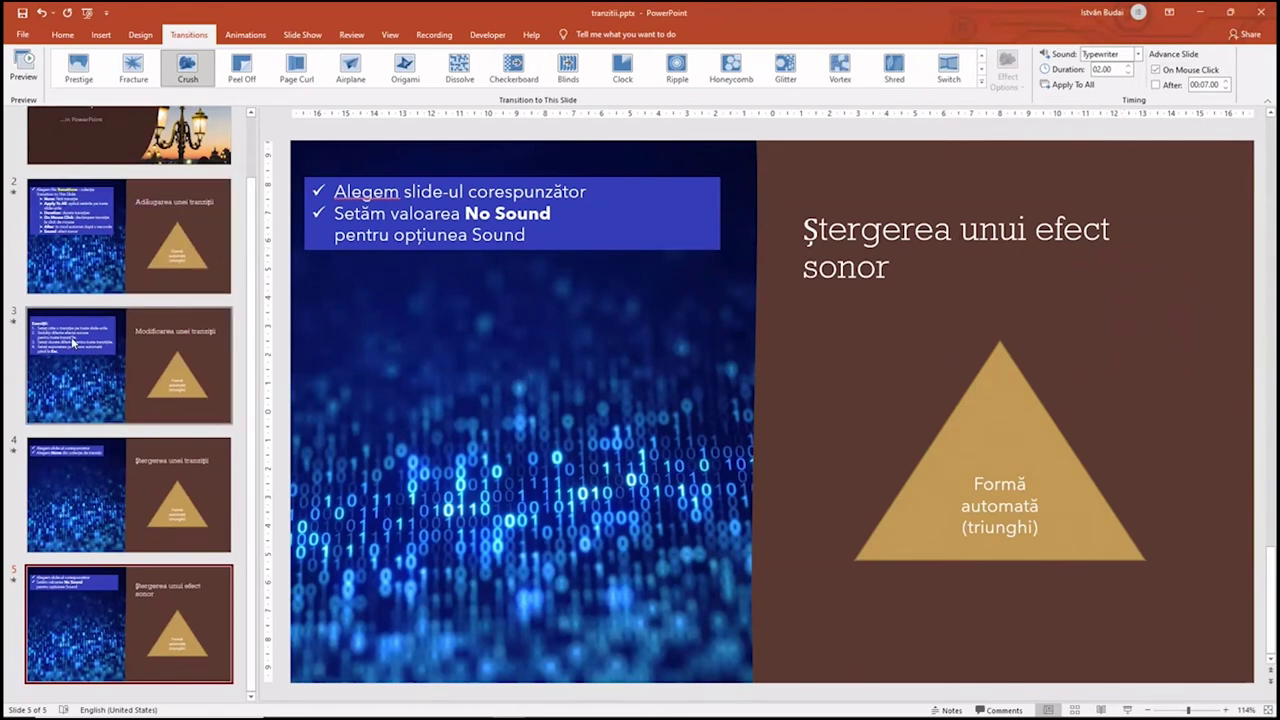
{"action": "left_click", "coordinate": [75, 343]}
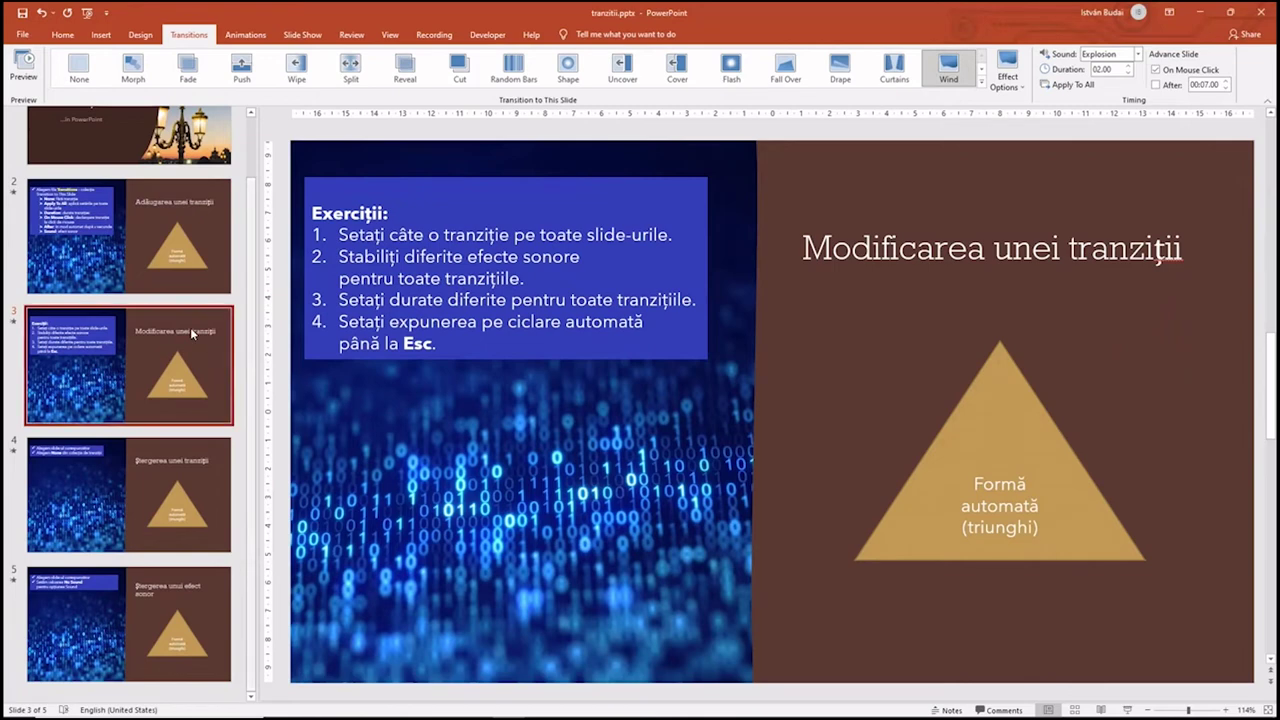
Set the title slide's transition duration to 04.00 and slide 2's to 02.00.
{"action": "left_click", "coordinate": [117, 150]}
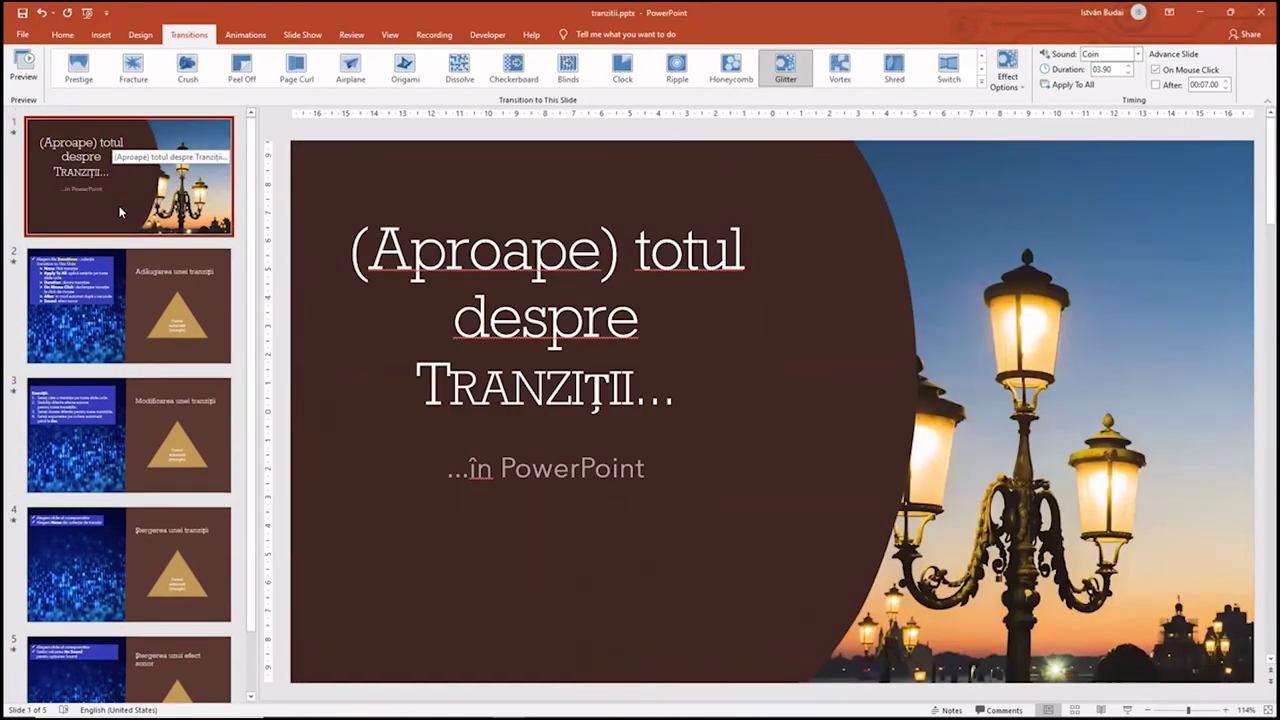
{"action": "left_click", "coordinate": [1128, 66]}
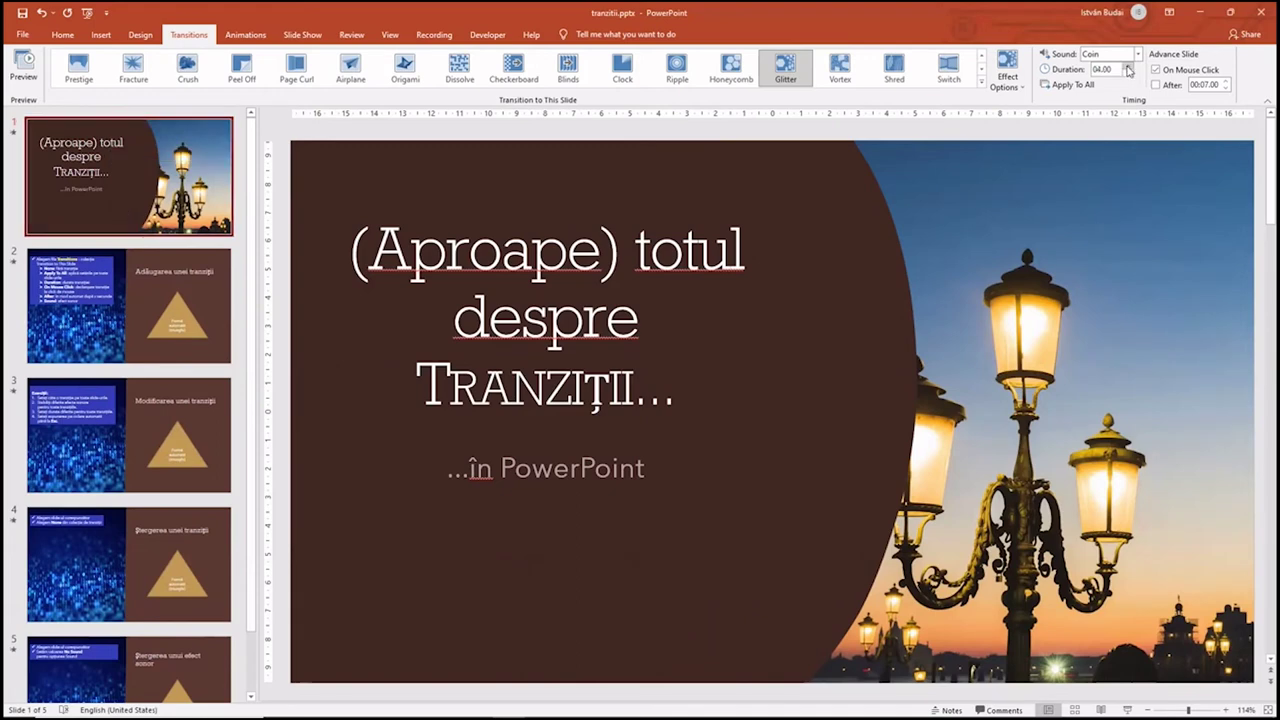
{"action": "left_click", "coordinate": [207, 289]}
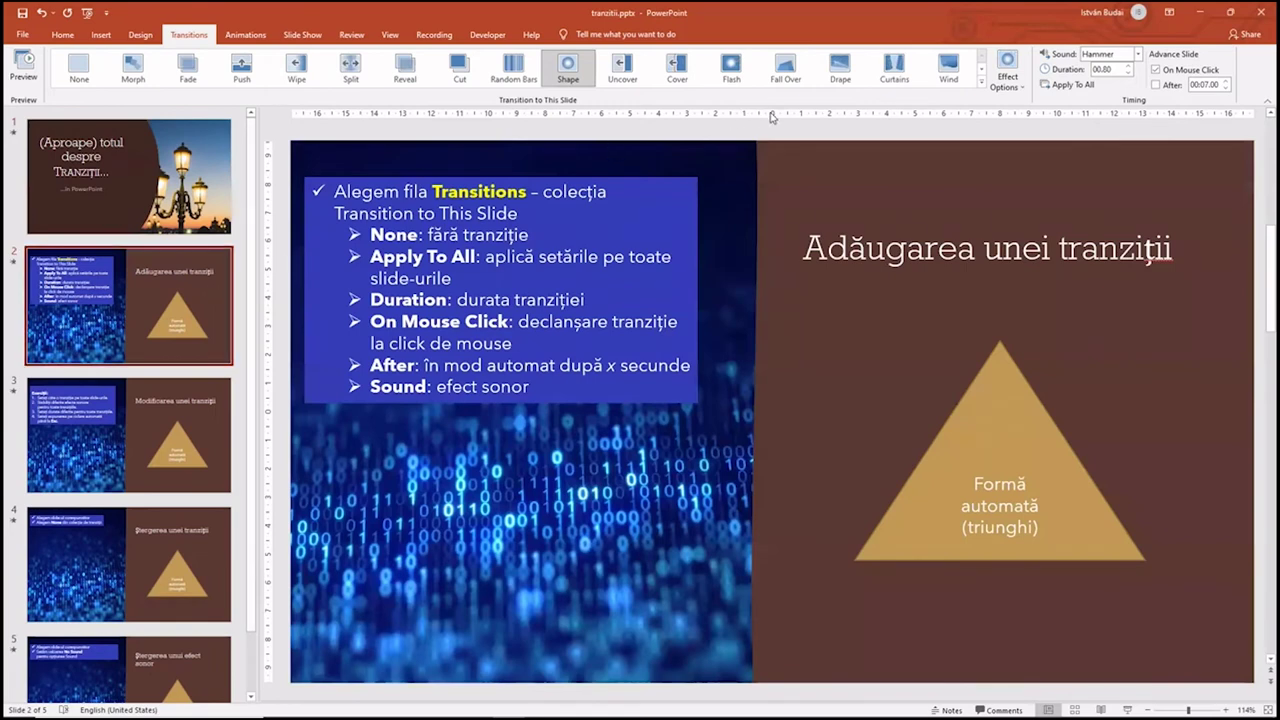
{"action": "left_click", "coordinate": [1128, 66]}
Set slide 3's transition duration to 03.00 and slide 4's to 02.00, then check slide 5.
{"action": "left_click", "coordinate": [103, 423]}
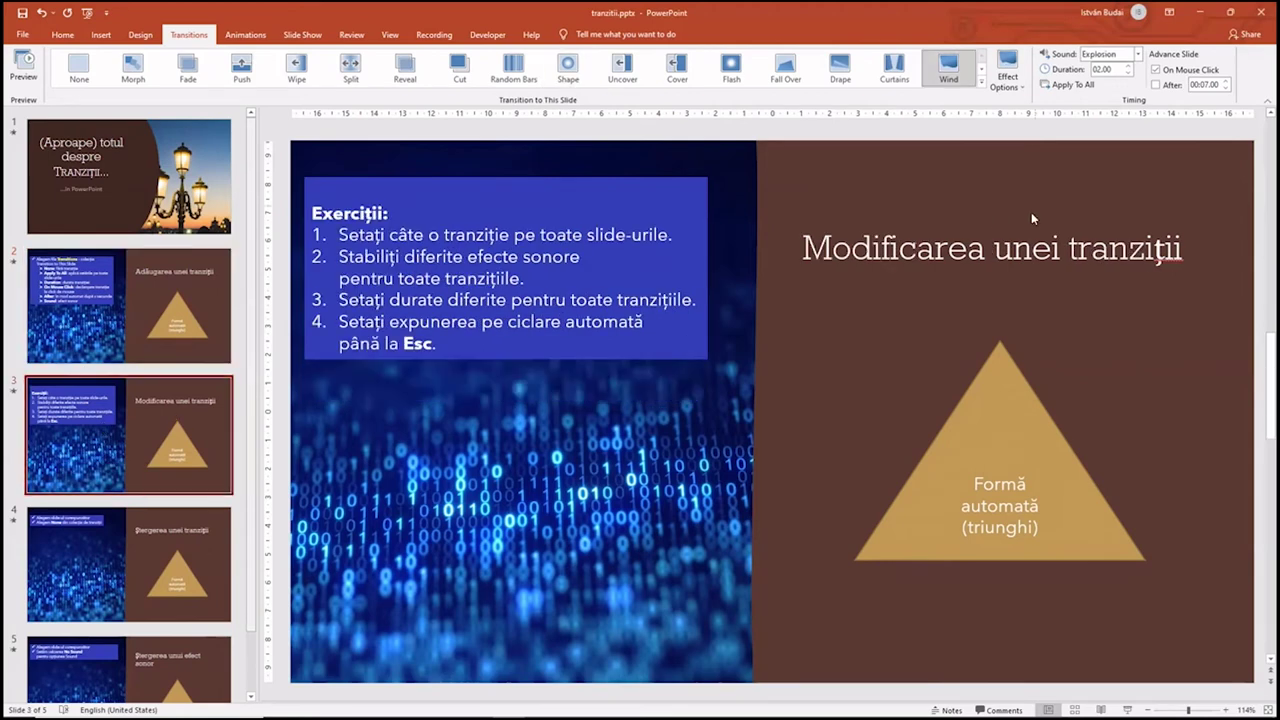
{"action": "left_click", "coordinate": [1128, 67]}
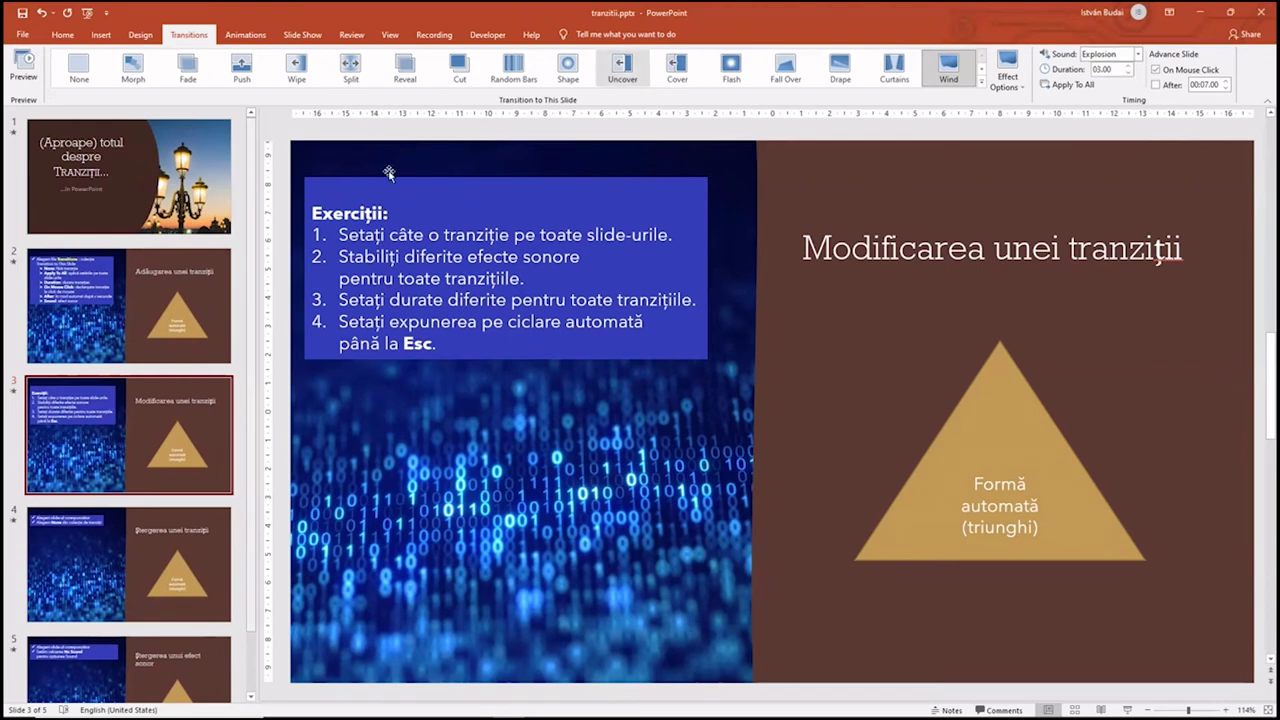
{"action": "left_click", "coordinate": [186, 552]}
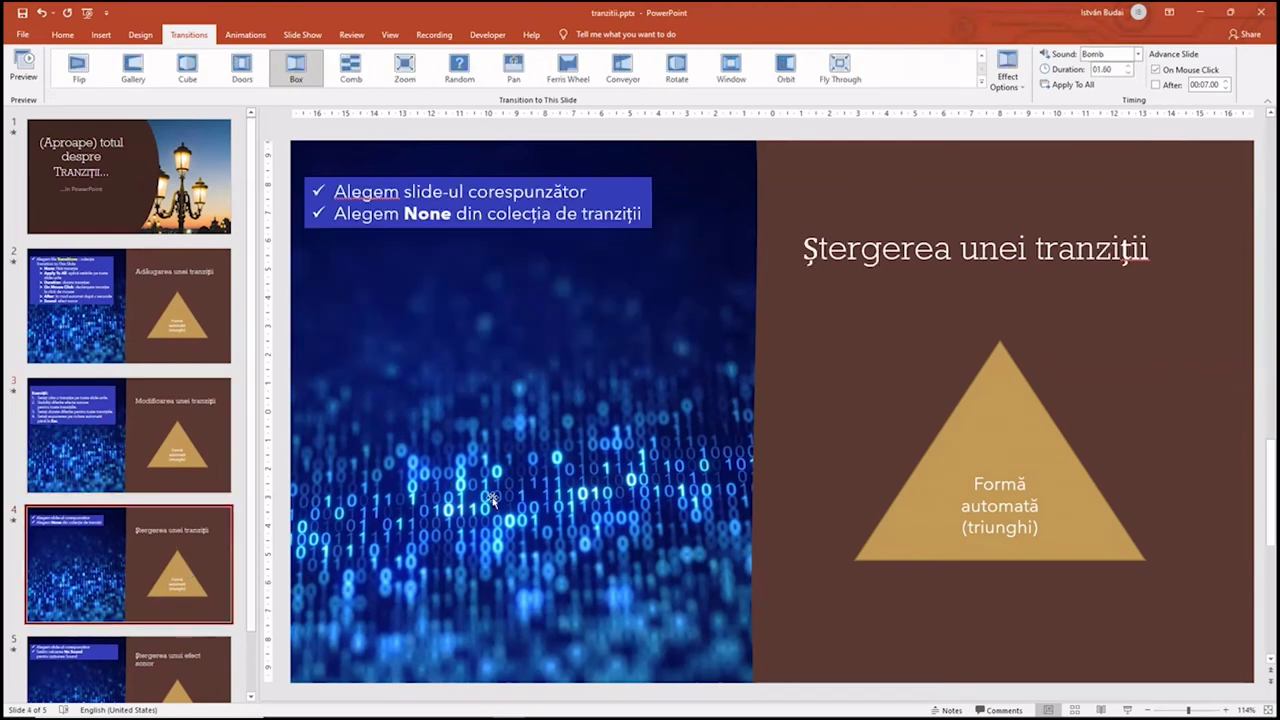
{"action": "left_click", "coordinate": [1128, 66]}
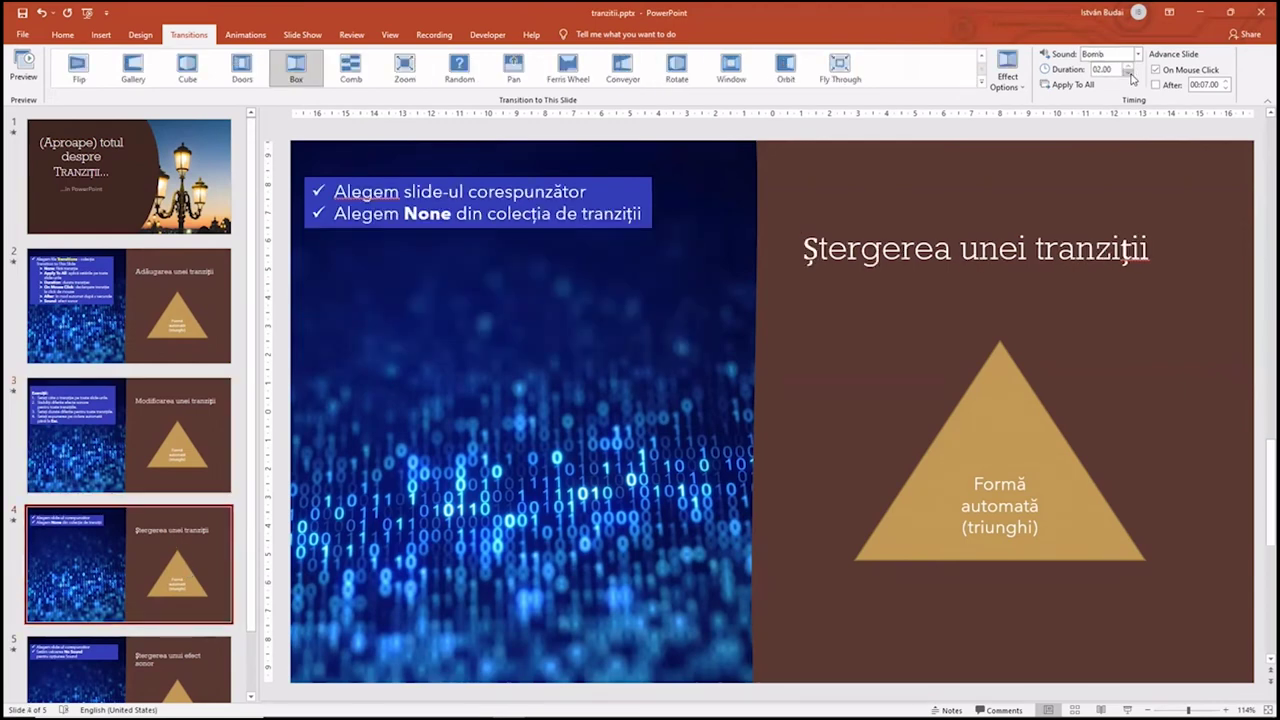
{"action": "left_click", "coordinate": [198, 675]}
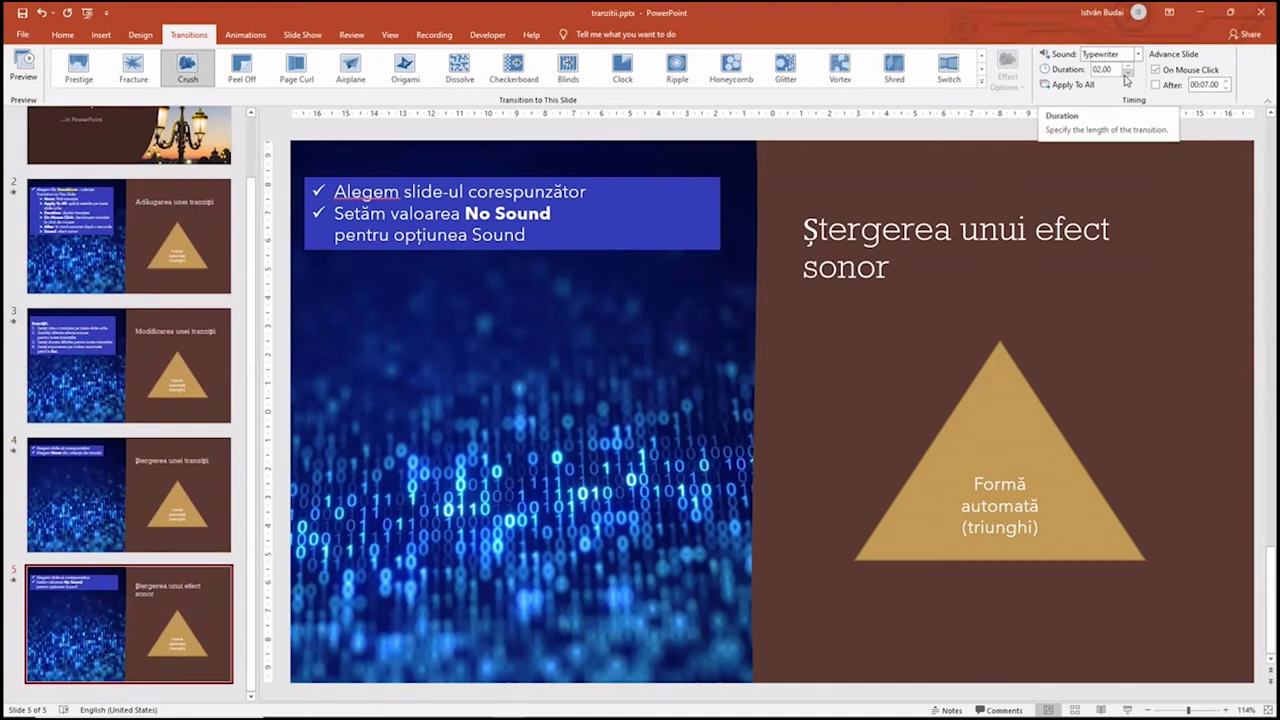
{"action": "key", "text": "Up"}
{"action": "key", "text": "Up"}
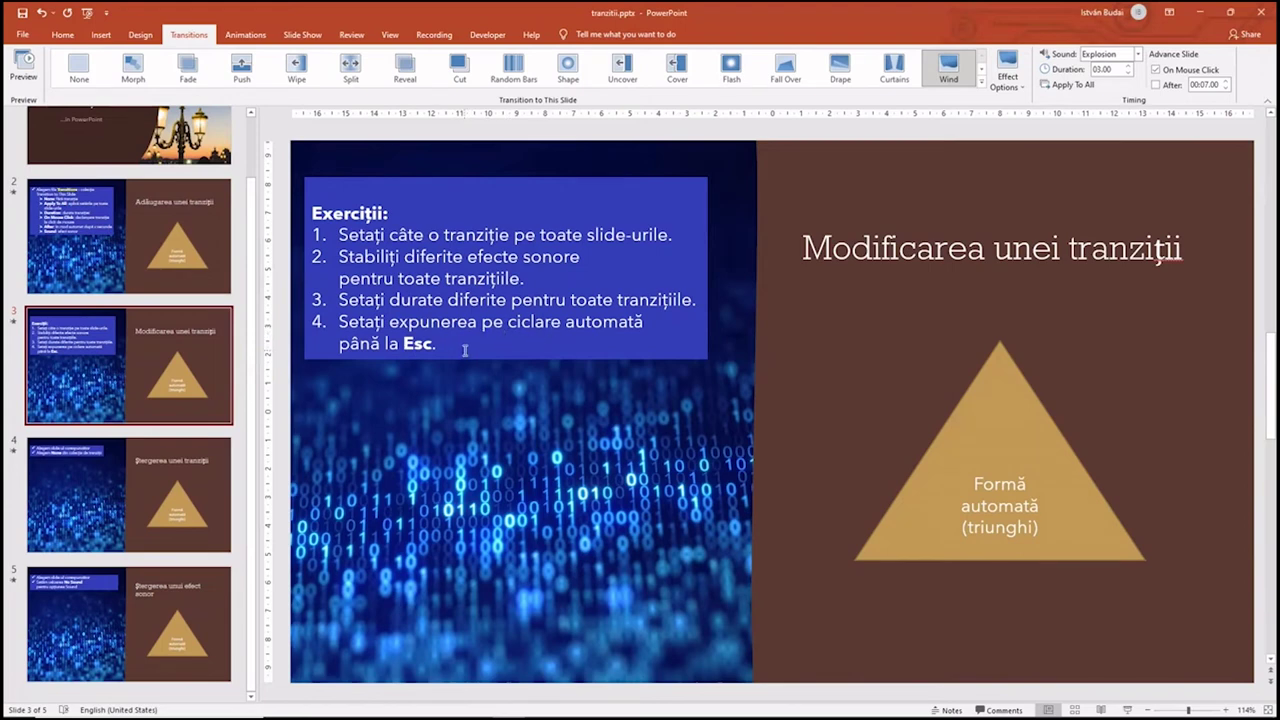
{"action": "left_click", "coordinate": [153, 147]}
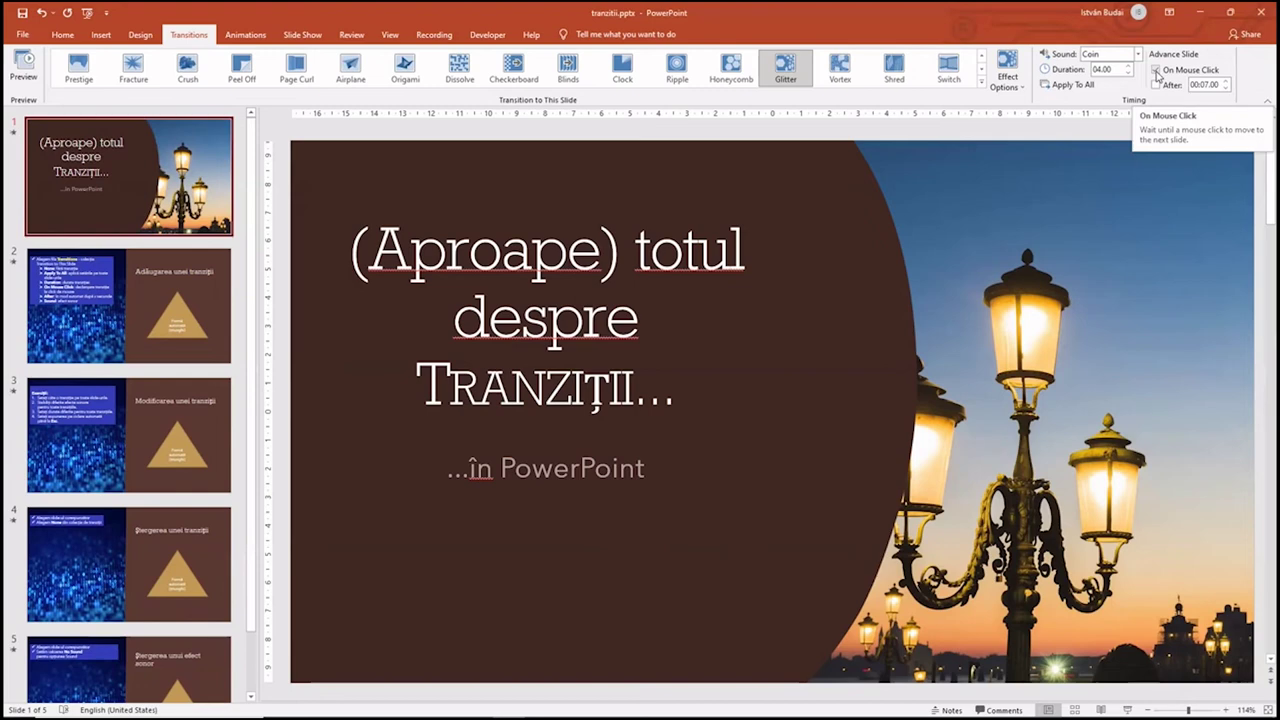
Make slide 1 advance automatically after a delay shortened by one second, not on mouse click.
{"action": "left_click", "coordinate": [1157, 71]}
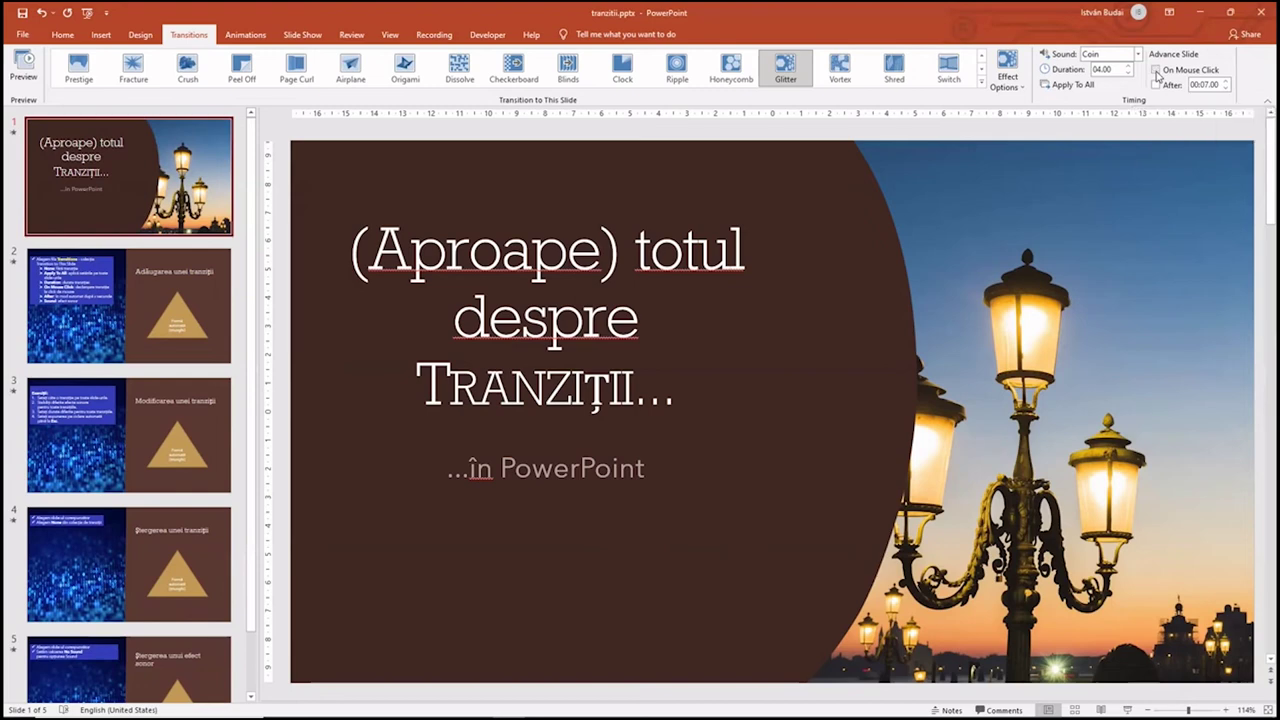
{"action": "left_click", "coordinate": [1156, 86]}
{"action": "left_click", "coordinate": [1227, 89]}
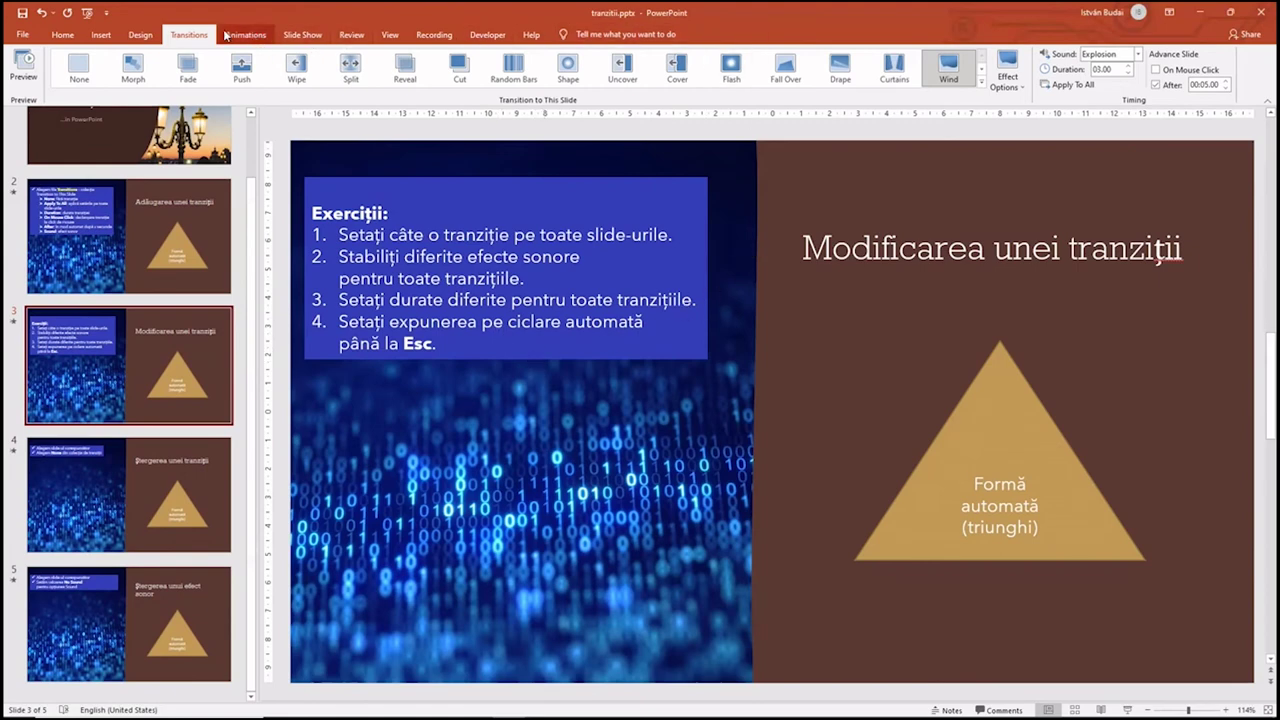
{"action": "left_click", "coordinate": [302, 35]}
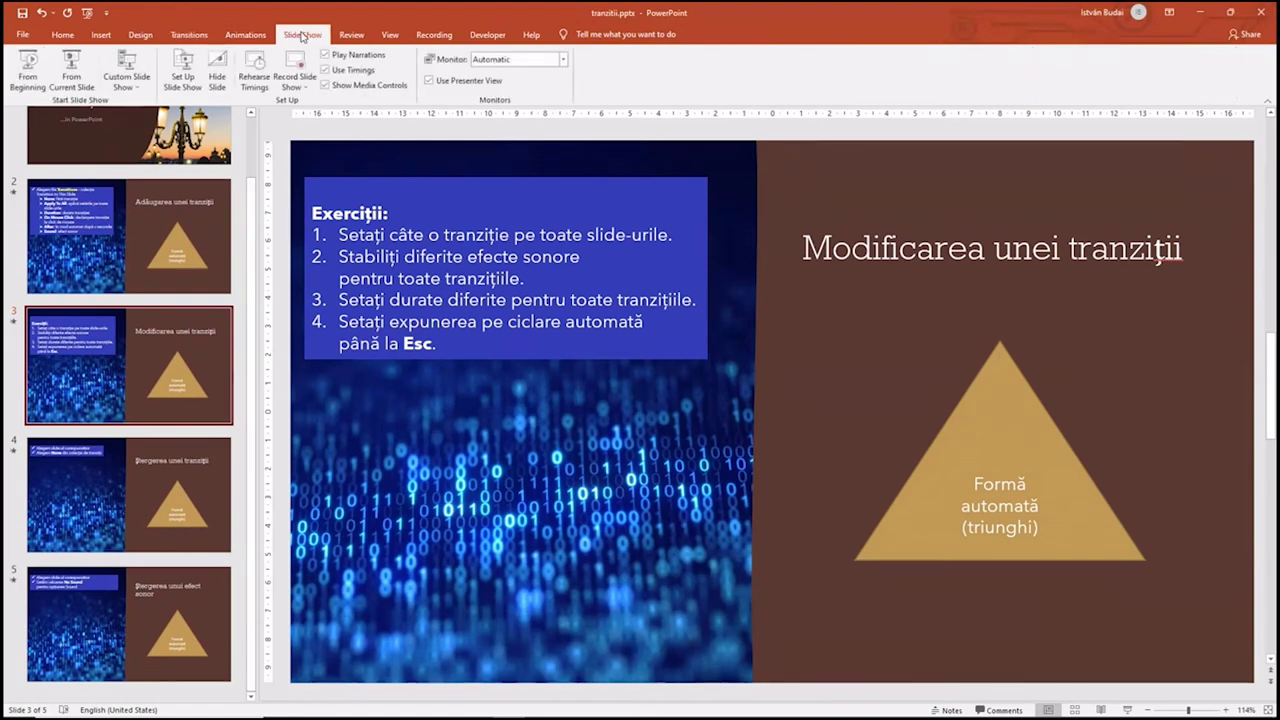
Set the show to loop continuously until Esc, then run it with F5 to test.
{"action": "left_click", "coordinate": [190, 78]}
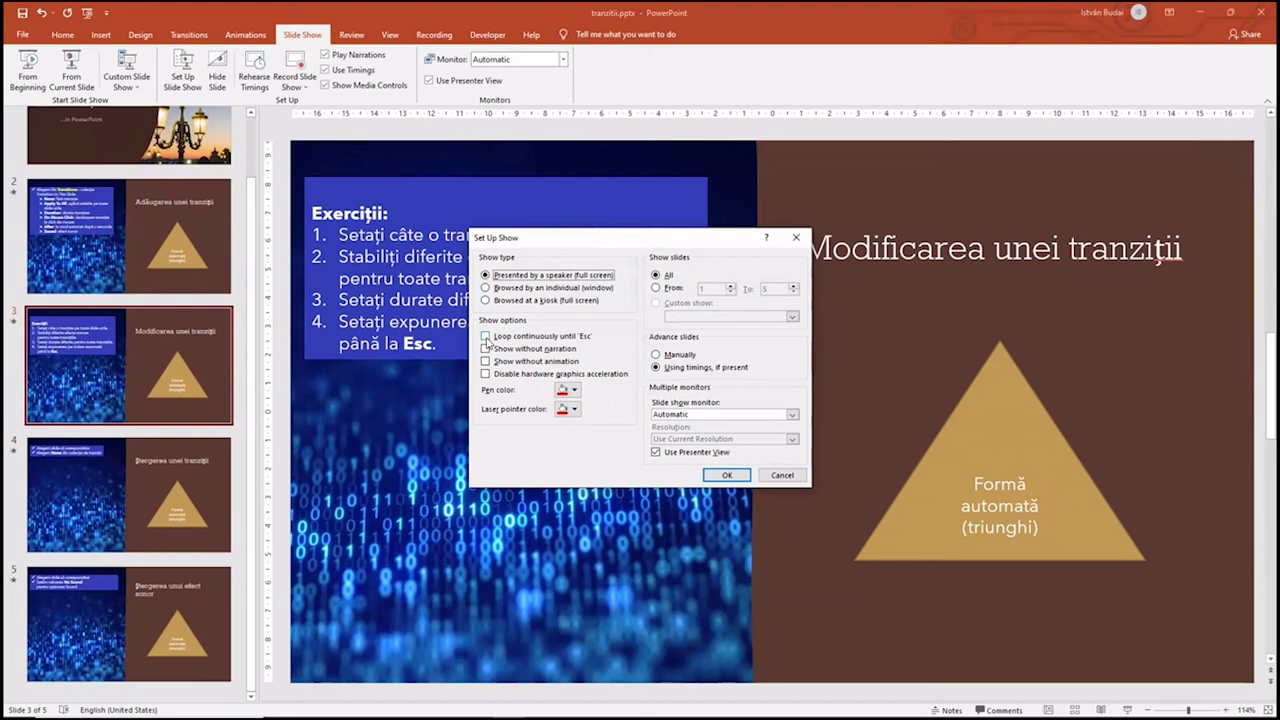
{"action": "left_click", "coordinate": [486, 337]}
{"action": "left_click", "coordinate": [713, 477]}
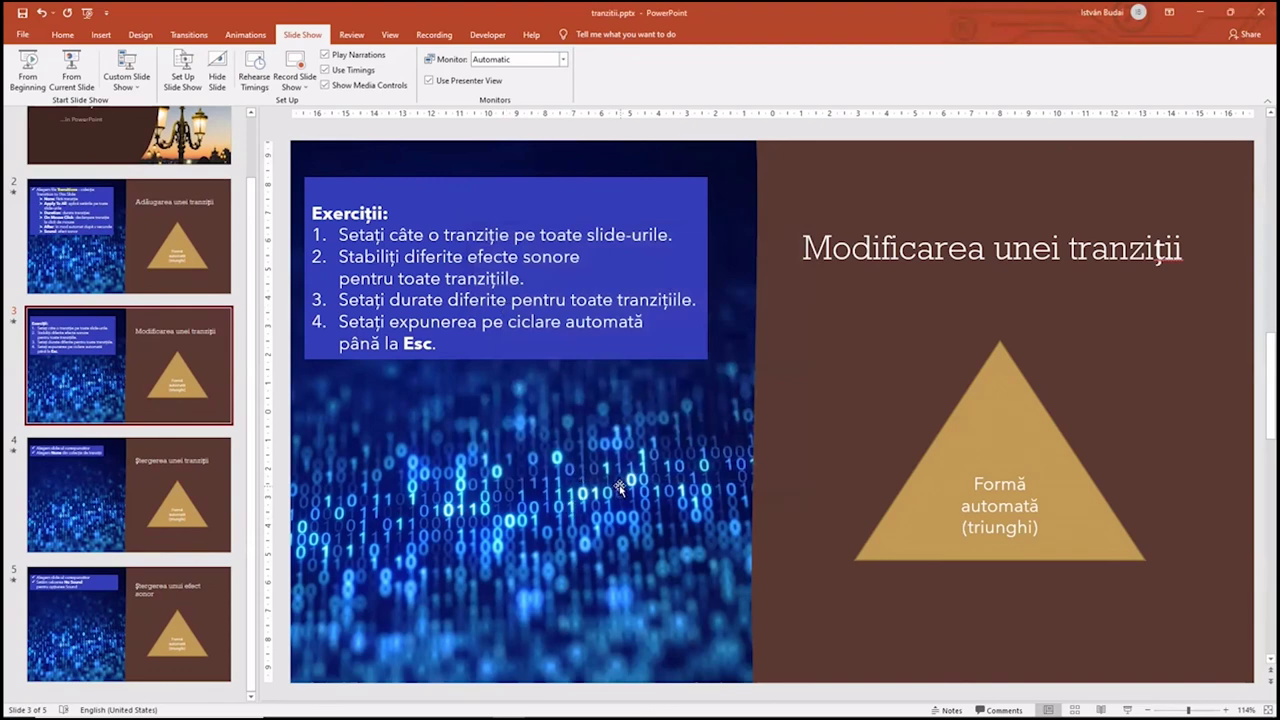
{"action": "key", "text": "F5"}
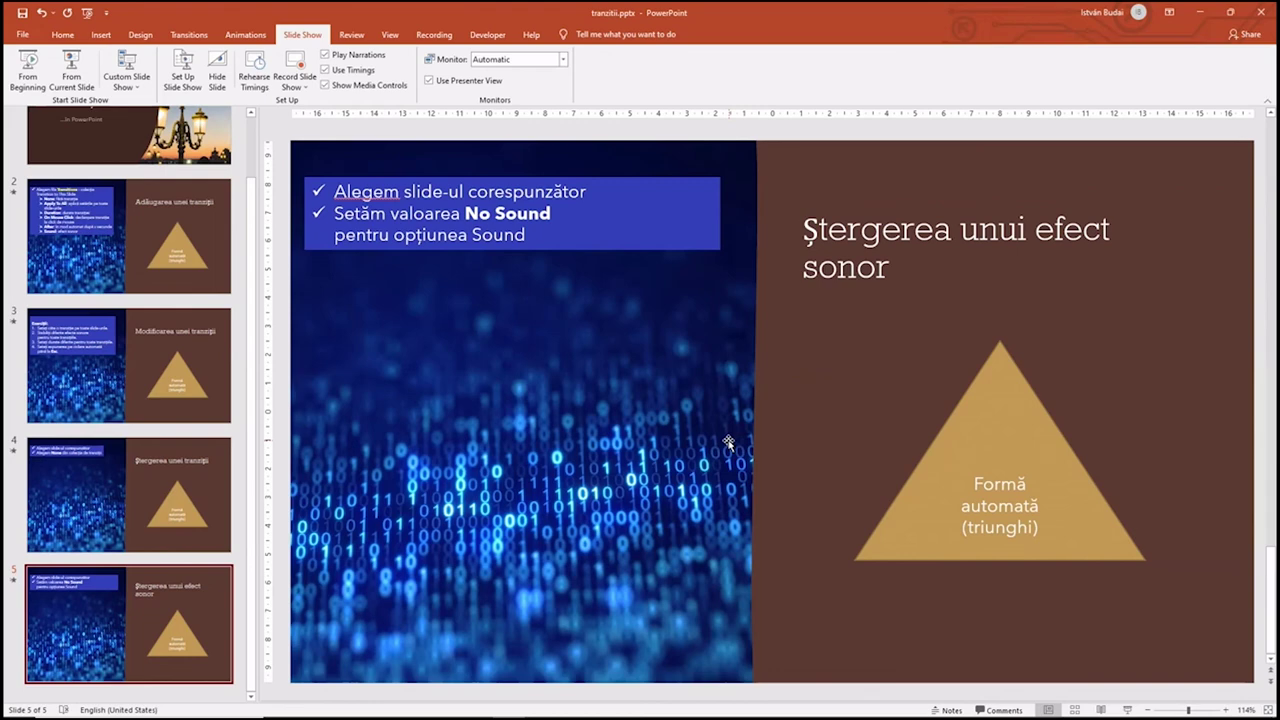
{"action": "left_click", "coordinate": [191, 35]}
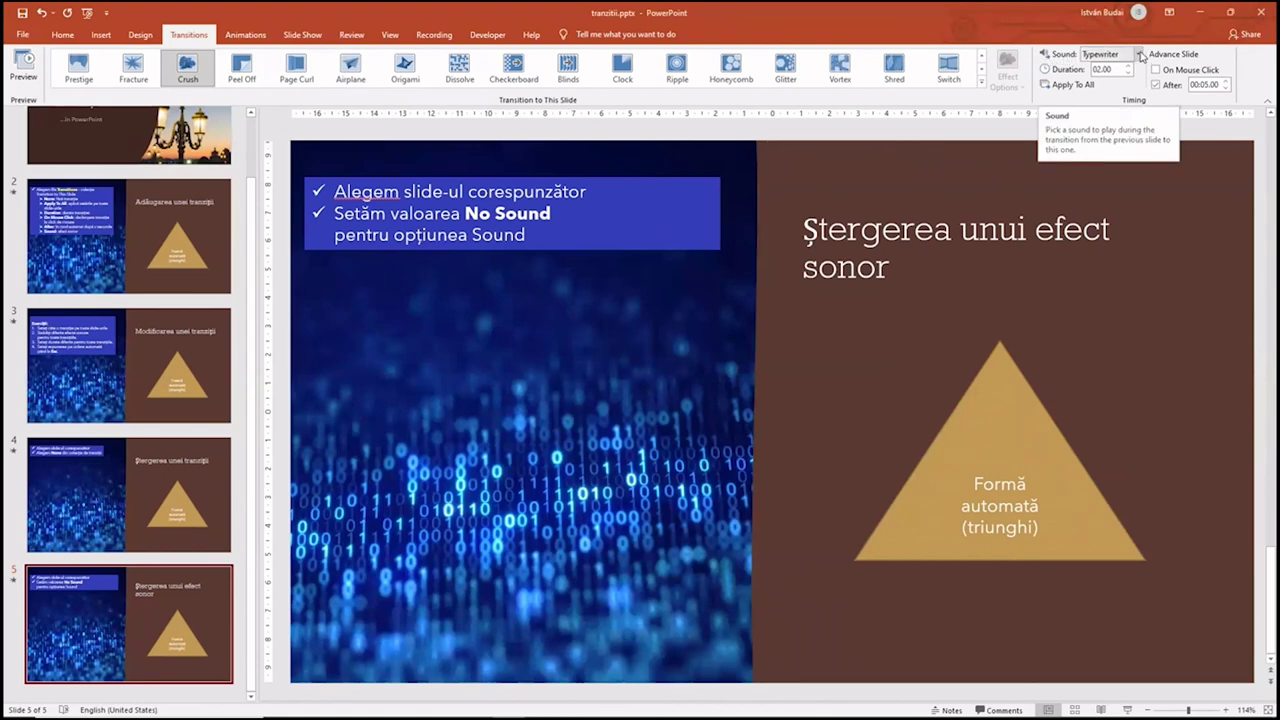
Change slide 5's Crush transition sound from Typewriter to [No Sound].
{"action": "left_click", "coordinate": [1139, 55]}
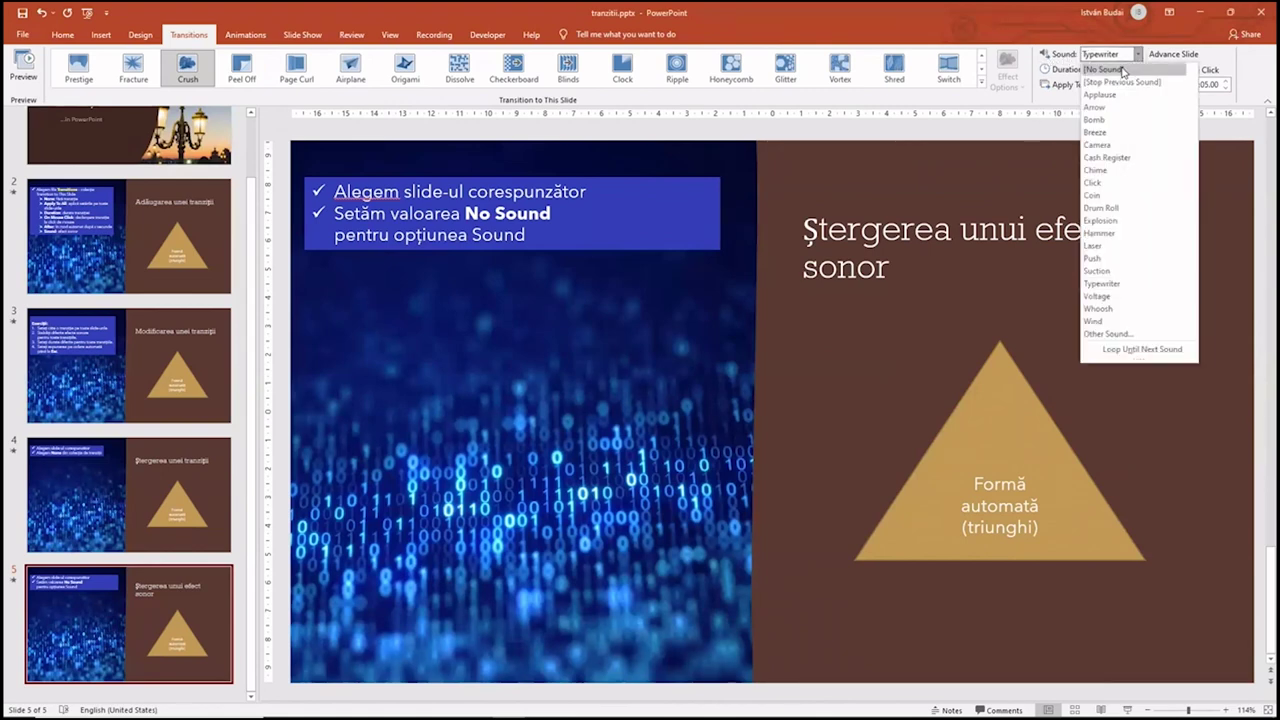
{"action": "left_click", "coordinate": [1104, 69]}
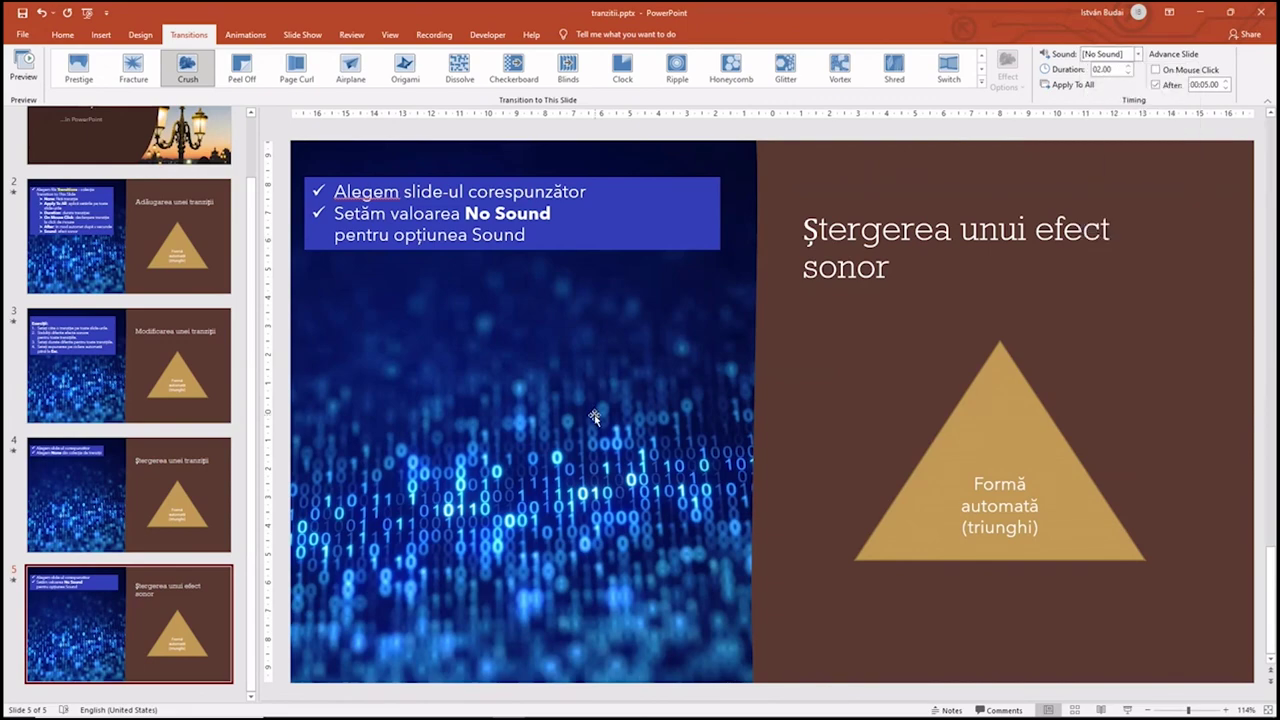